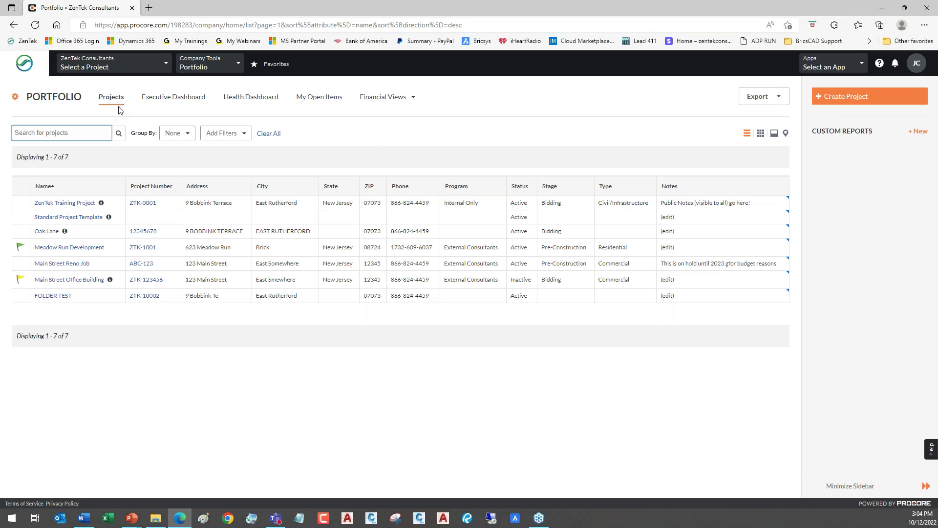
Go to the company Admin Action Plans template settings.
click(239, 74)
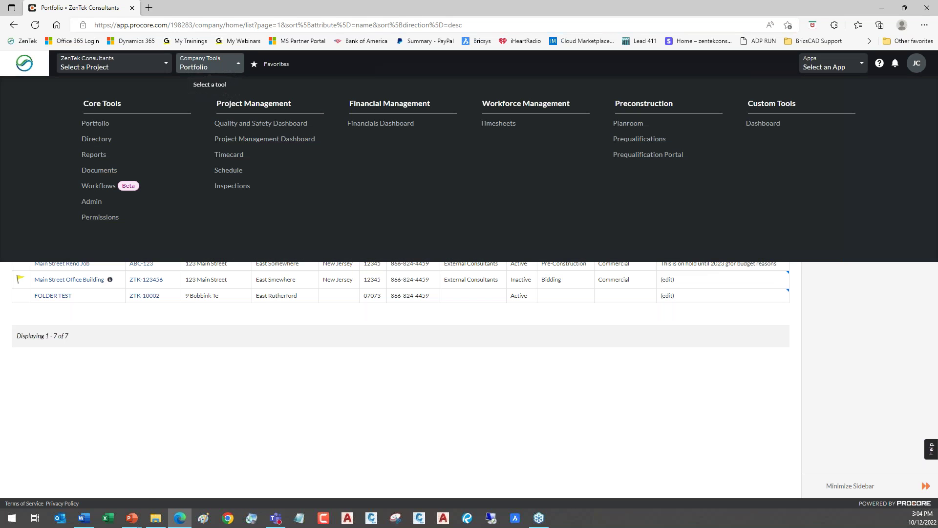
click(99, 208)
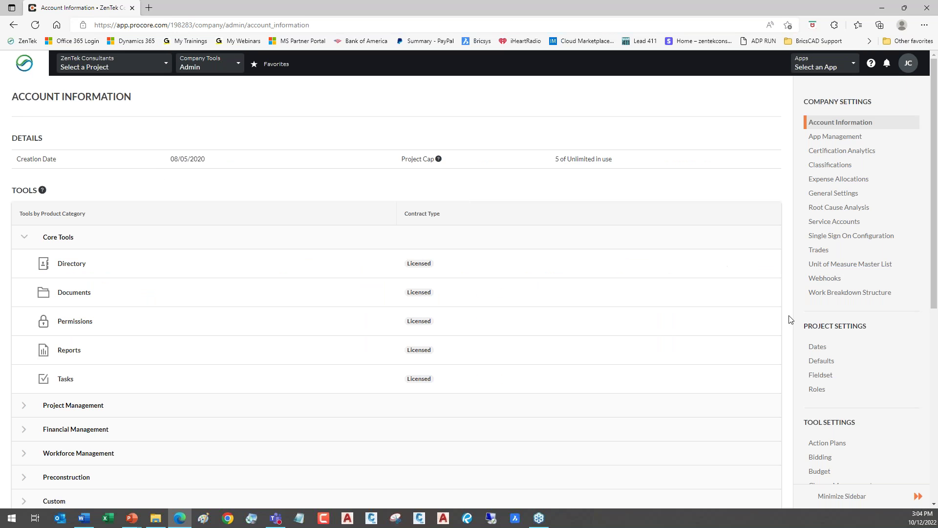
click(841, 444)
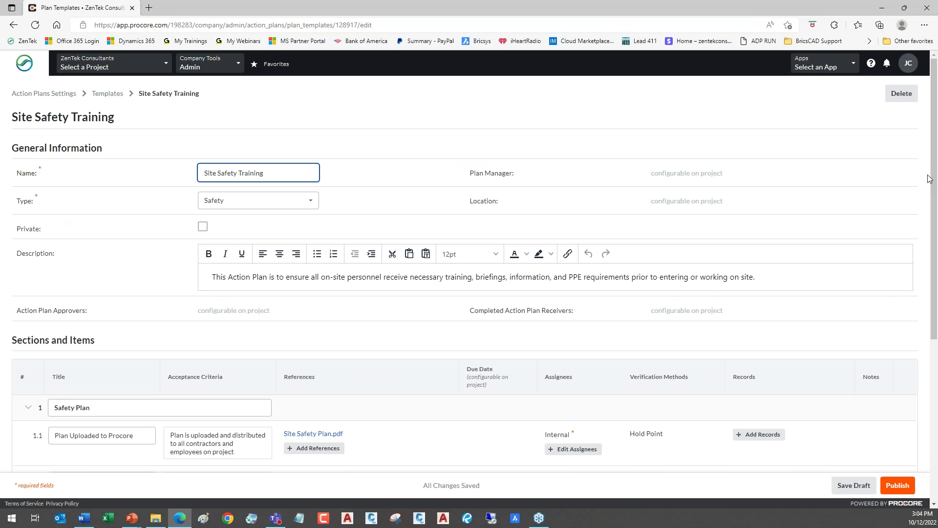
Review the Site Safety Training template's items, then return to the Templates list.
scroll(935, 170, down, 1)
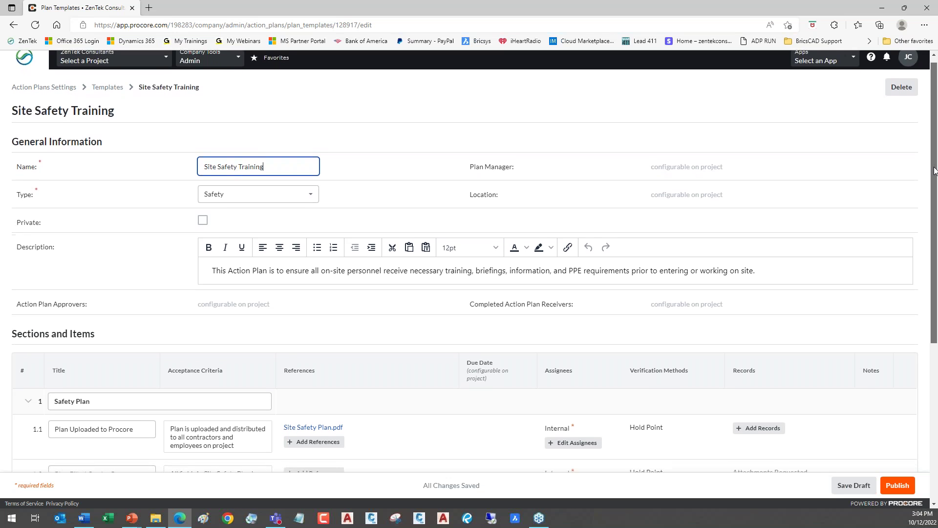
scroll(934, 170, down, 2)
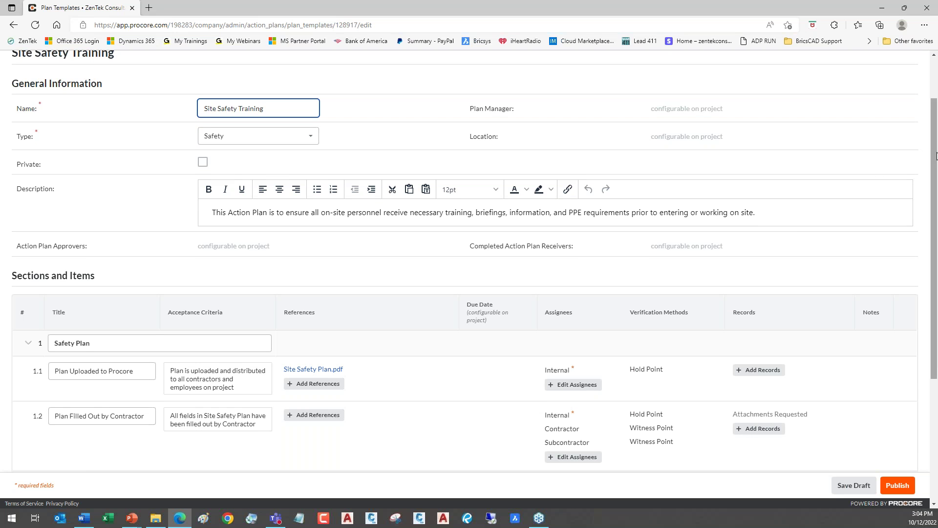
scroll(937, 155, down, 5)
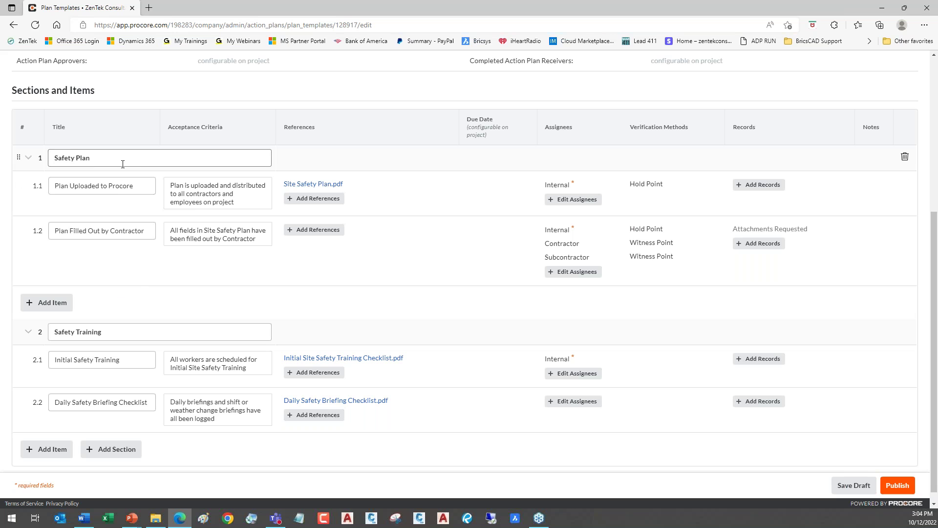
click(133, 187)
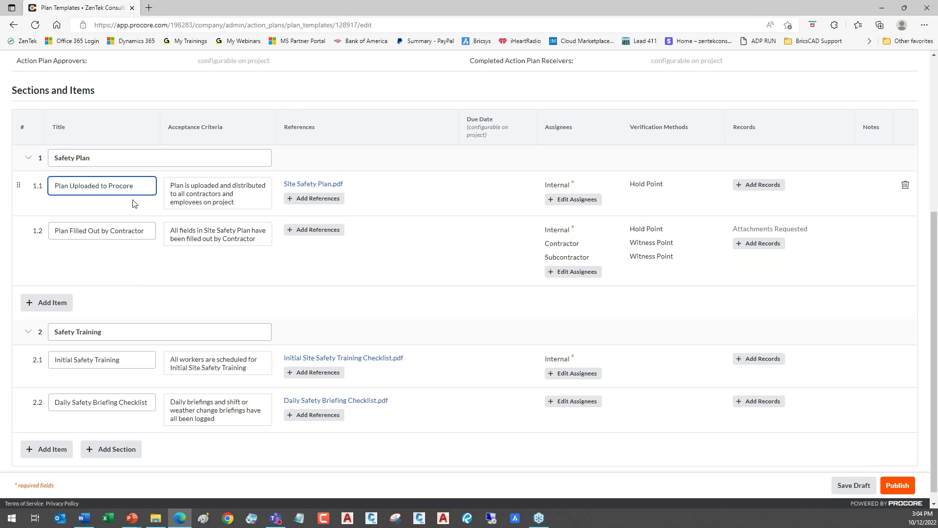
click(147, 235)
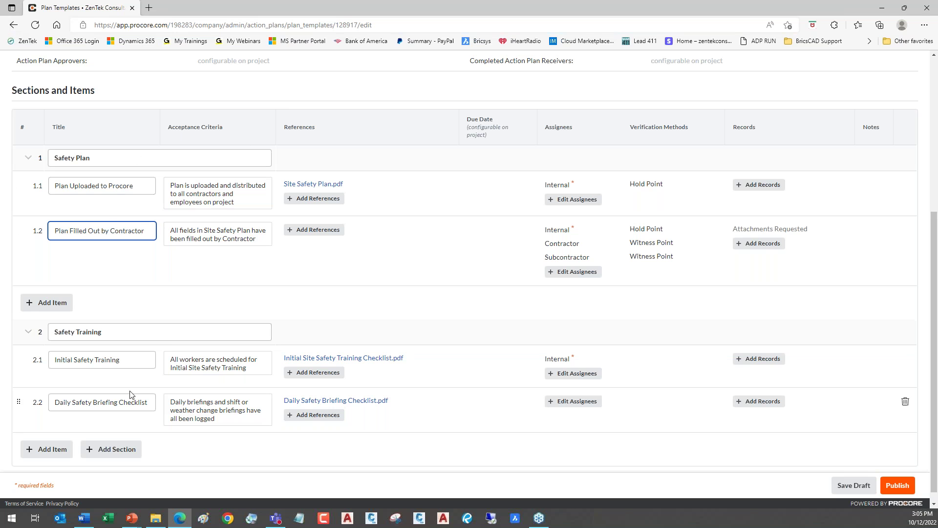
scroll(76, 102, up, 5)
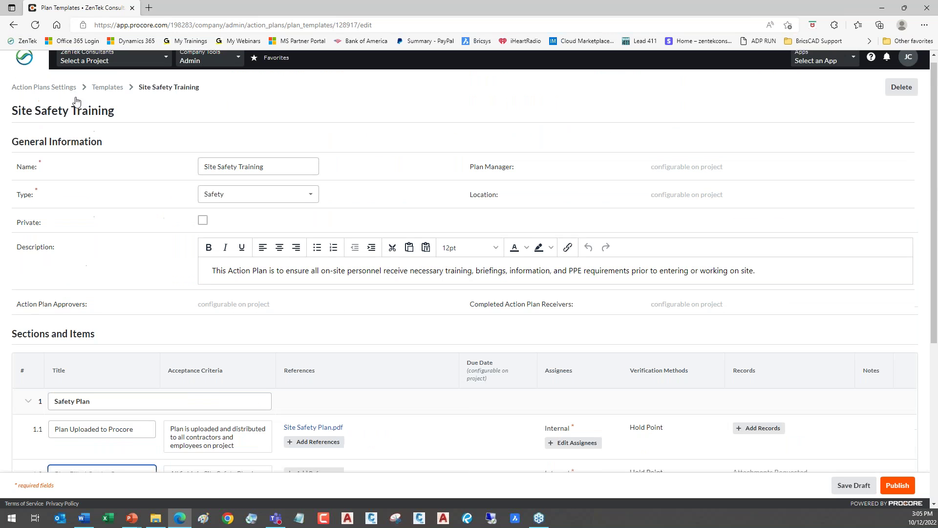
click(107, 87)
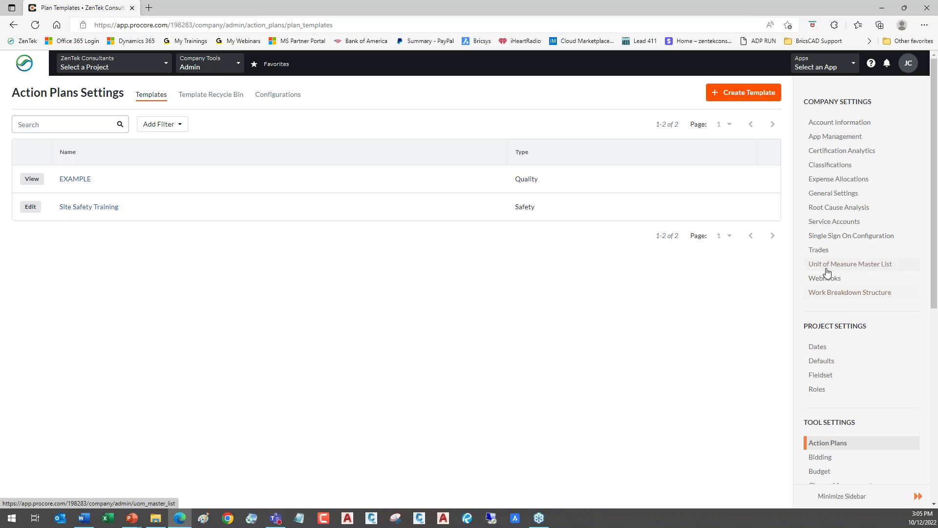
Create a new action plan template and enter CONCRETE INSPECTION PROCESS as its name.
click(732, 96)
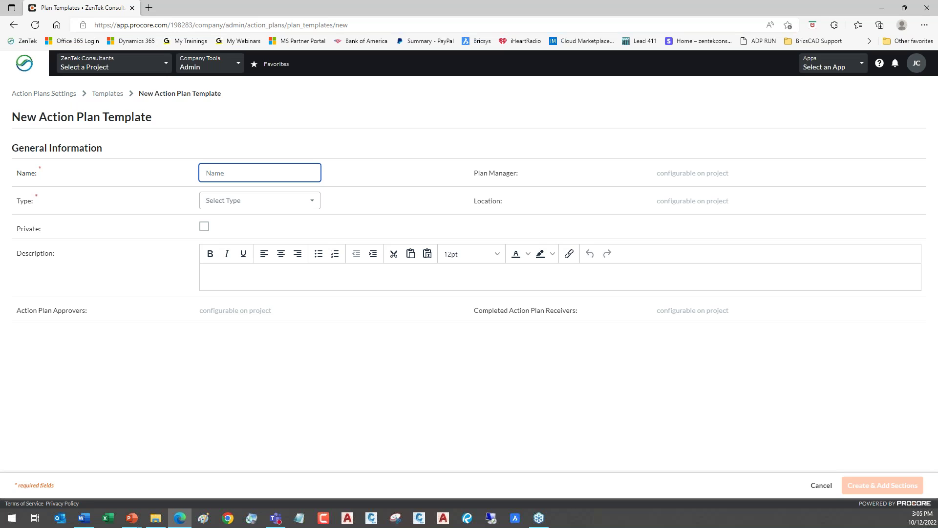
text(CO)
text(NCRETE)
text( INSE)
text(ECTION PROCE)
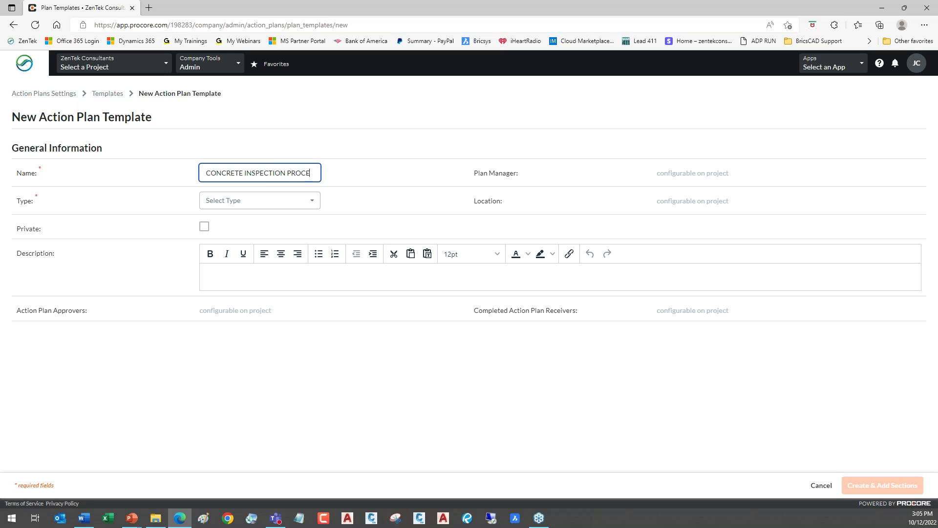
text(SS)
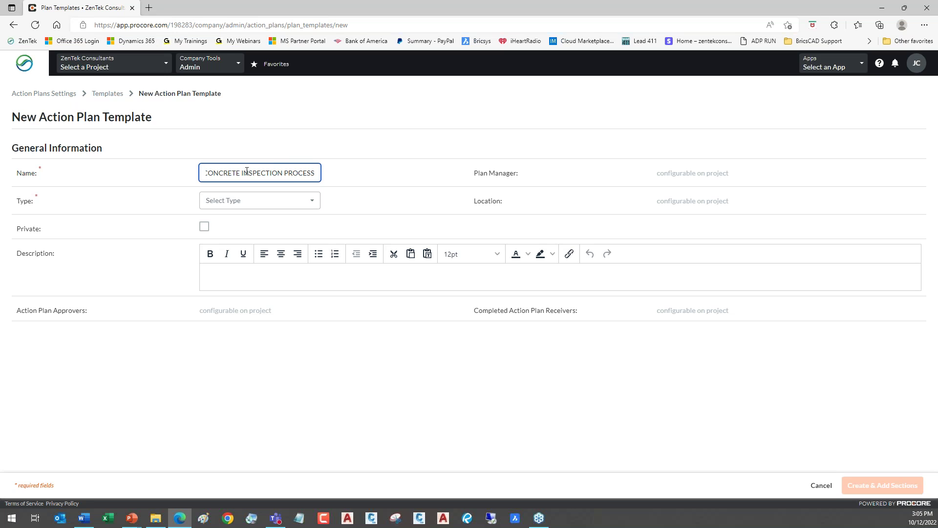
click(315, 203)
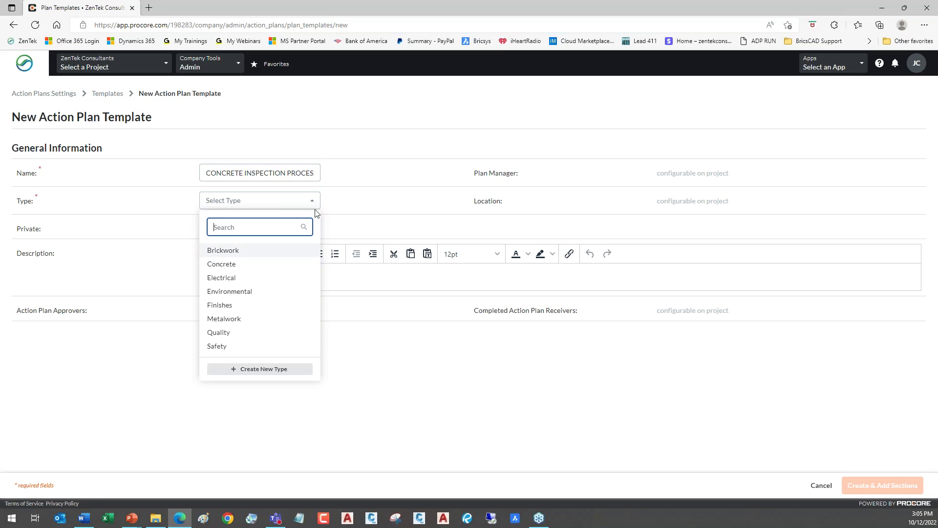
Set the template type to Concrete.
click(233, 268)
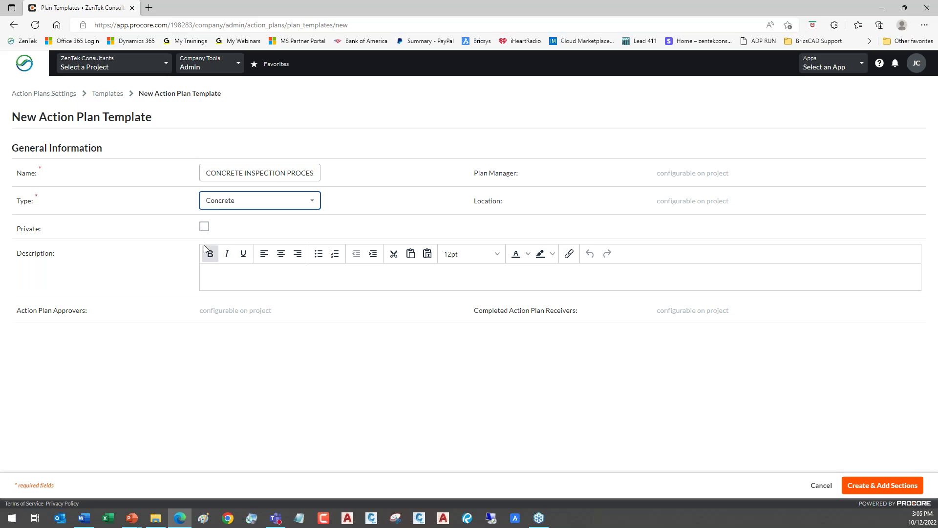
click(314, 202)
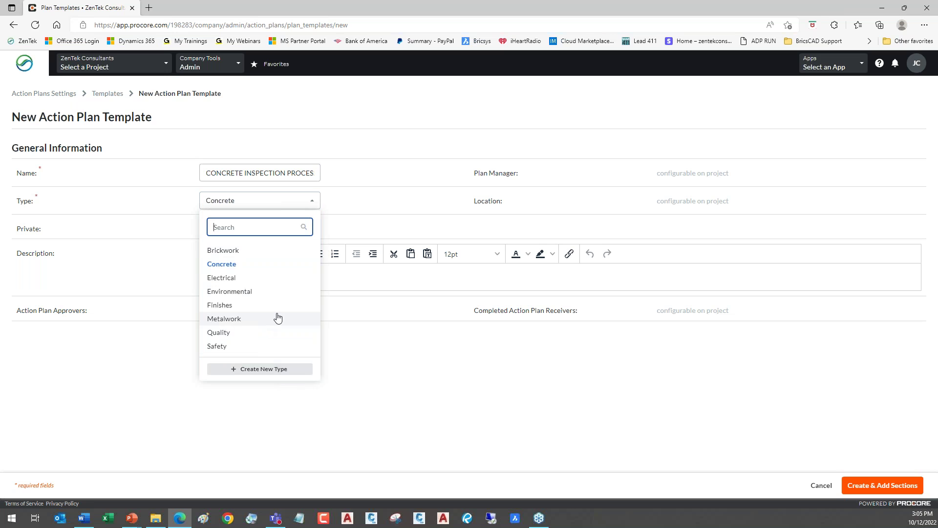
click(431, 149)
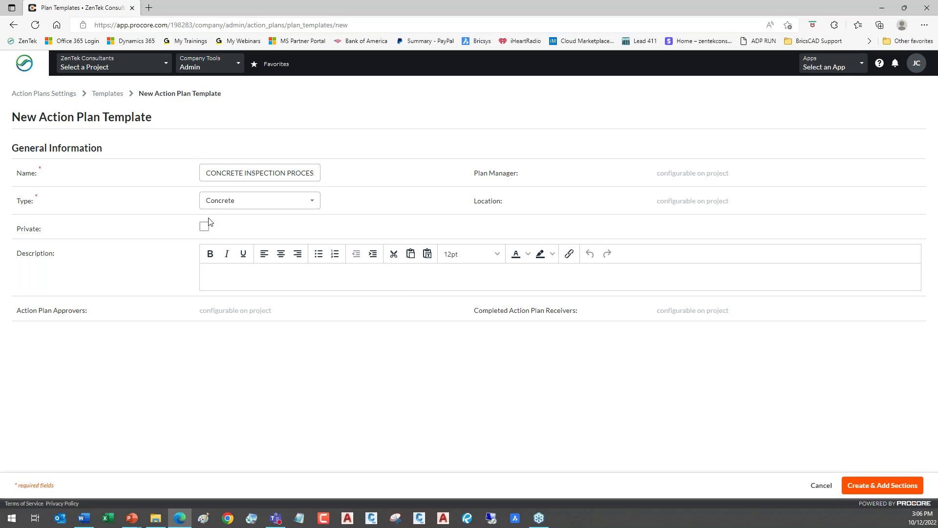
Paste the description about certified inspection prior to concrete pour, then create the template.
key(alt+Tab)
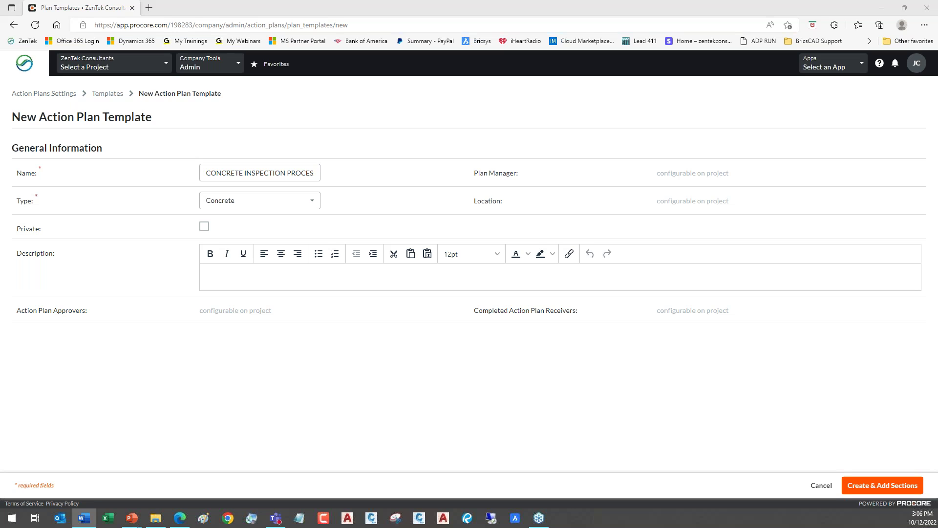
click(232, 276)
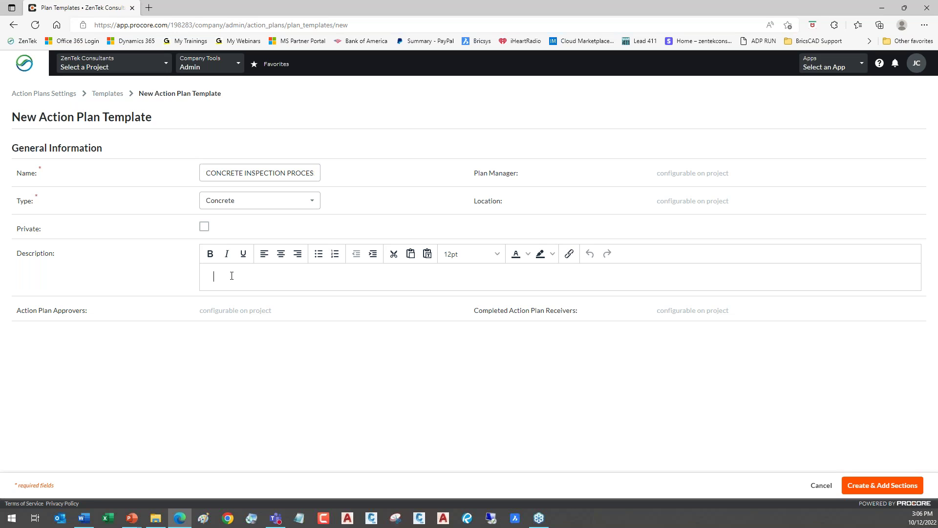
text(Steps for certified inspection prior to concrete pour)
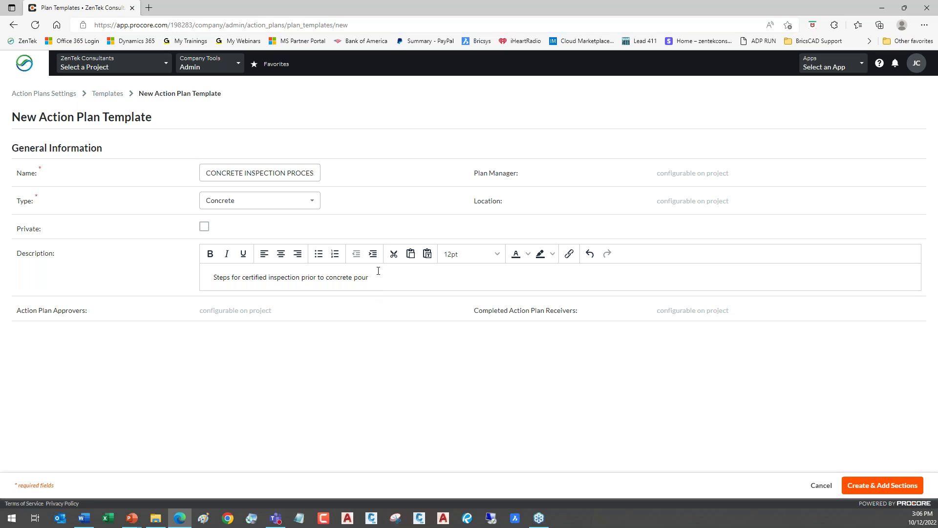
drag(381, 276, 180, 288)
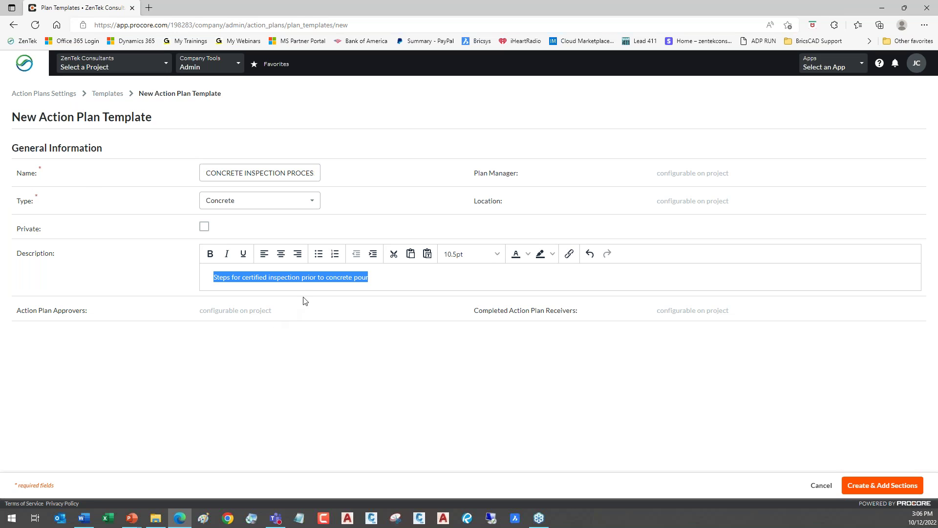
click(882, 489)
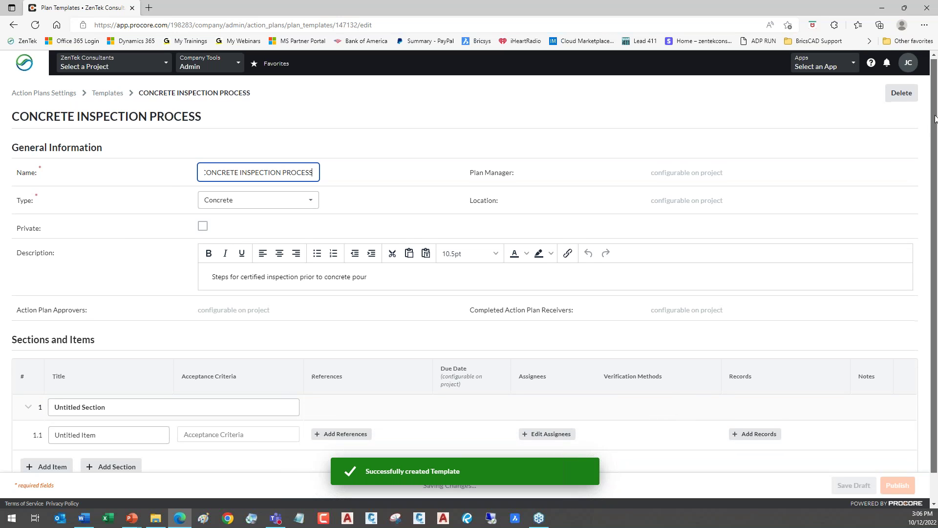
Rename the untitled section to VERIFY PROPER INSTALLATION OF THE FORMS.
scroll(935, 118, down, 2)
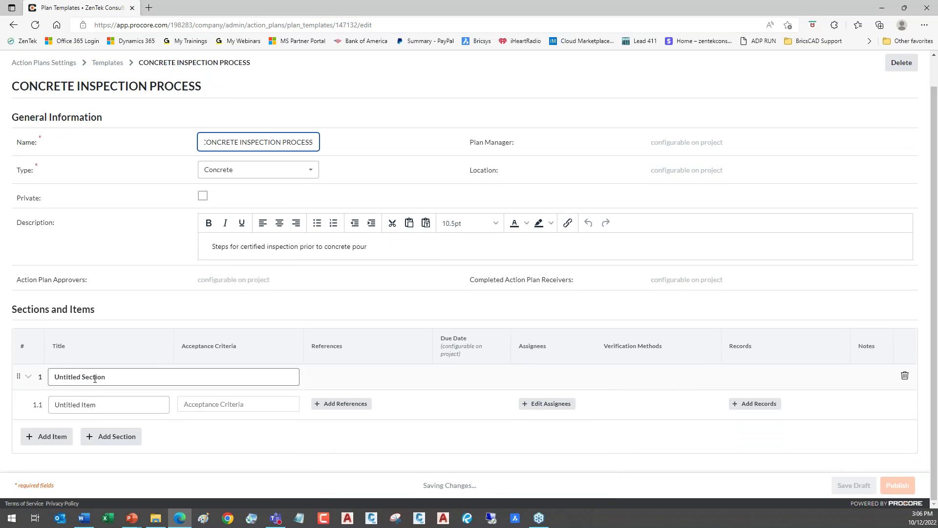
click(142, 378)
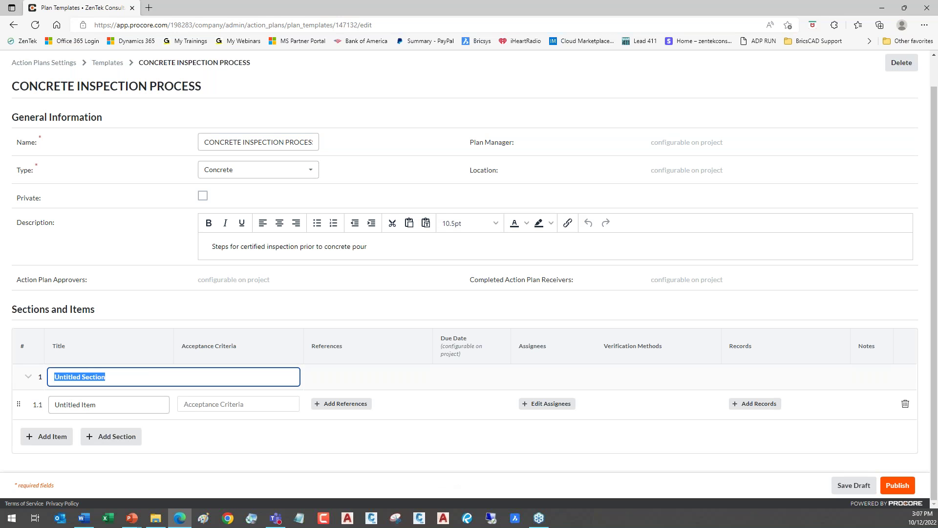
text(VE)
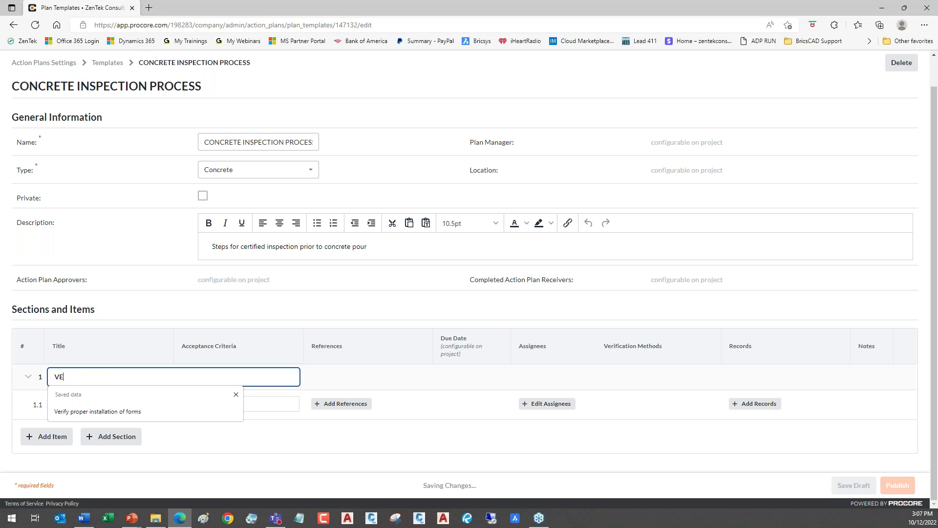
text(RIFY PROPER INSTALLATION OF T)
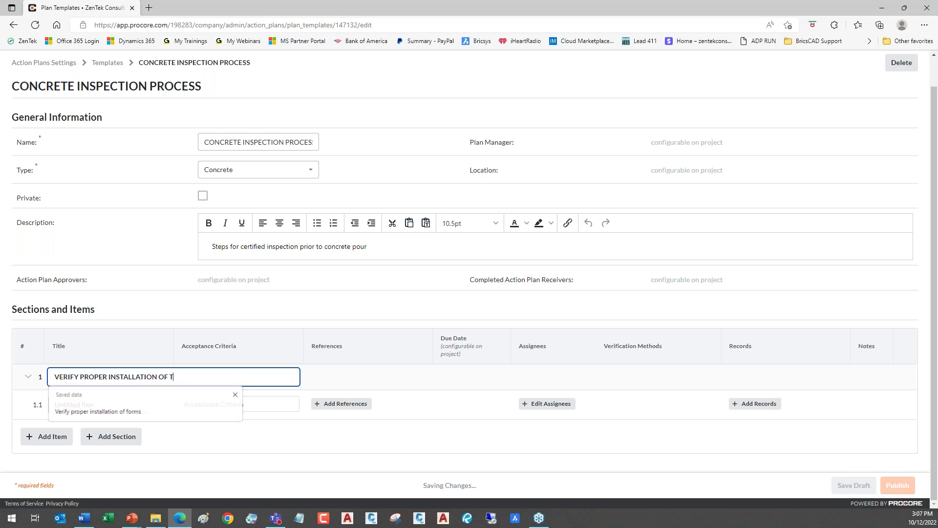
text(HE FORMS)
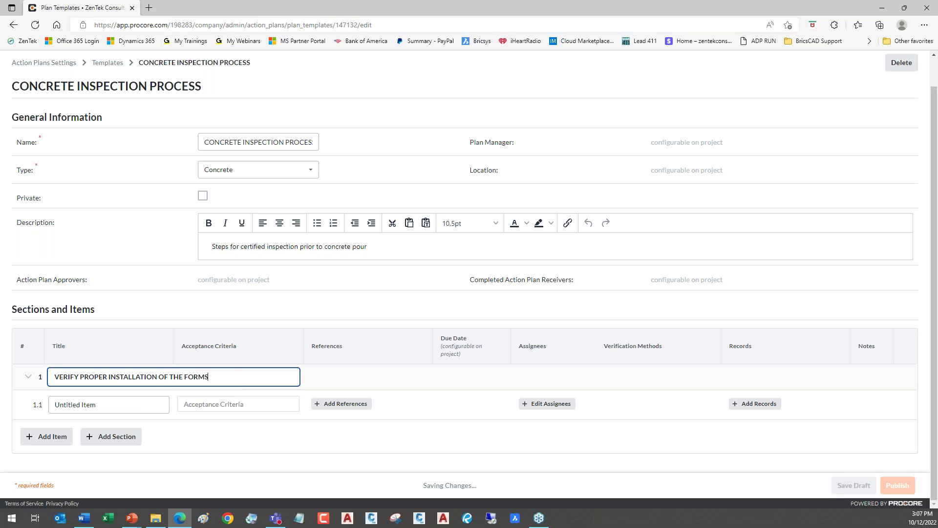
click(142, 409)
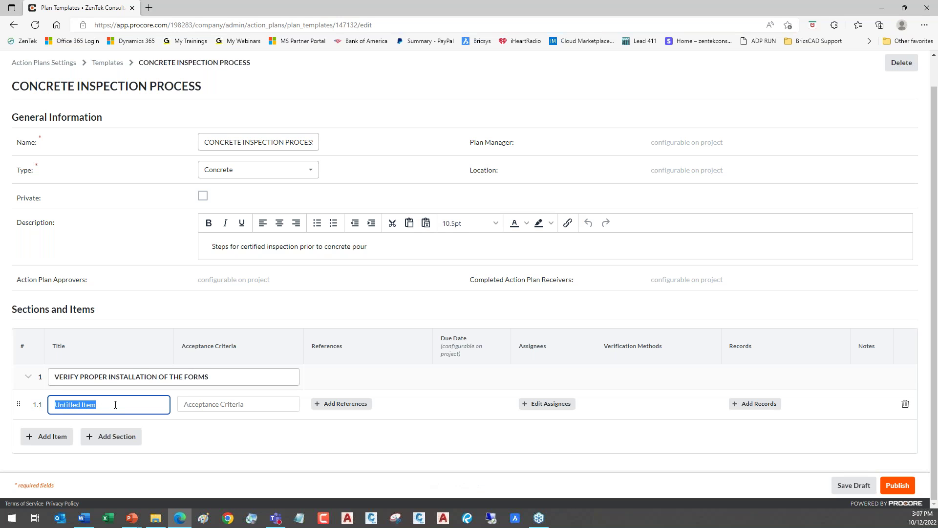
Title item 1.1 EXCAVATION MUST BE INSPECTED with criteria MUST BE SSGINED BY SUB & CONTRACTOR.
text(EXCA)
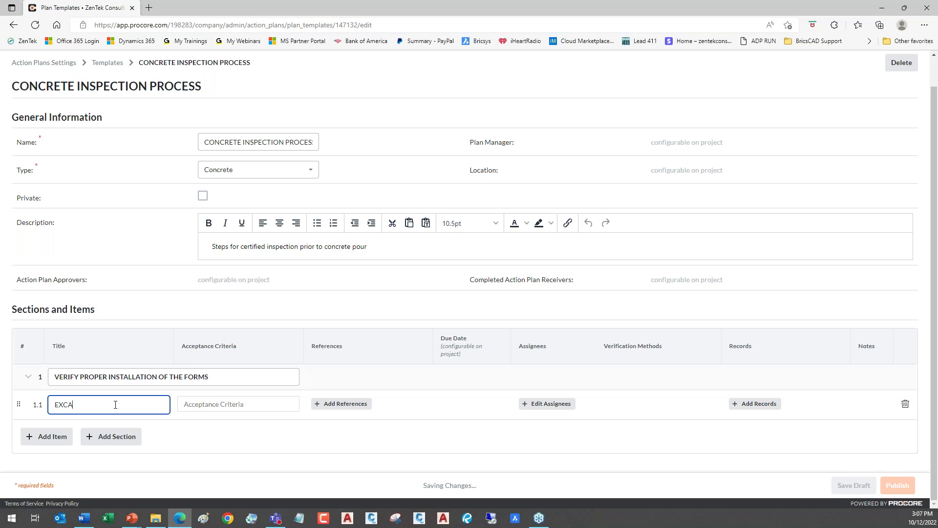
text(VATION MUST BE INSPECTED)
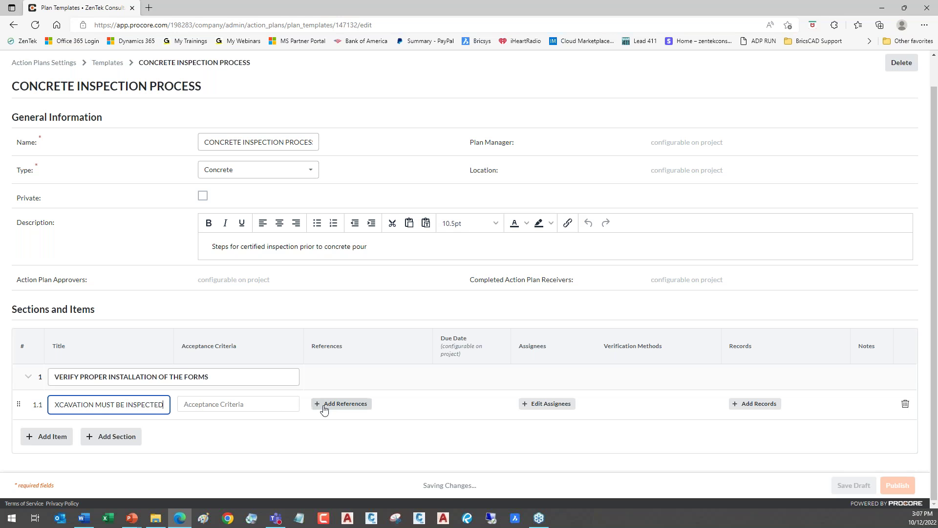
click(267, 405)
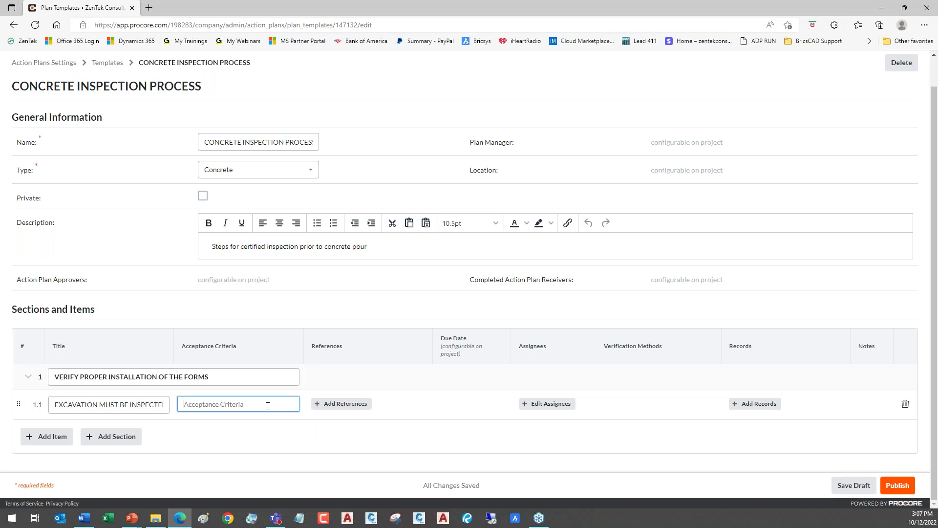
text(MUST BE SD)
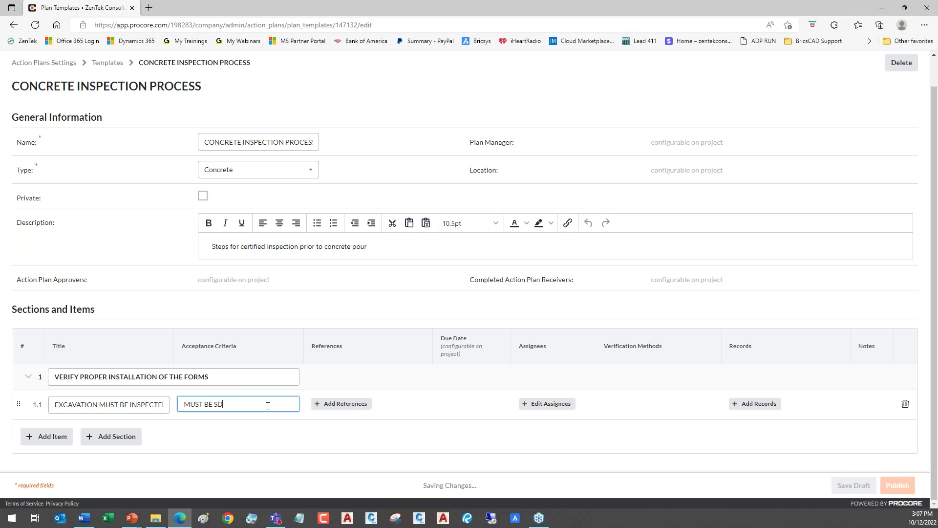
text(GINED BY)
text( SUBS)
text( CONTR)
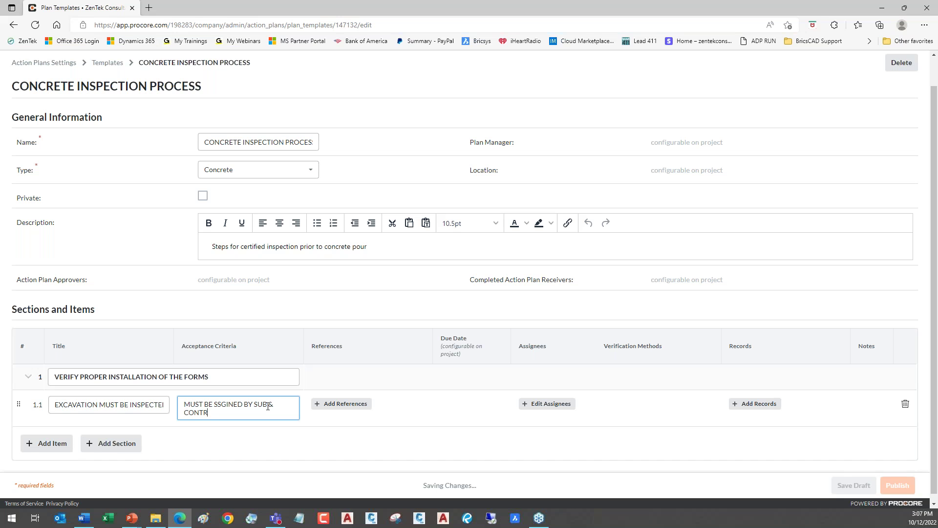
text(ACTOR)
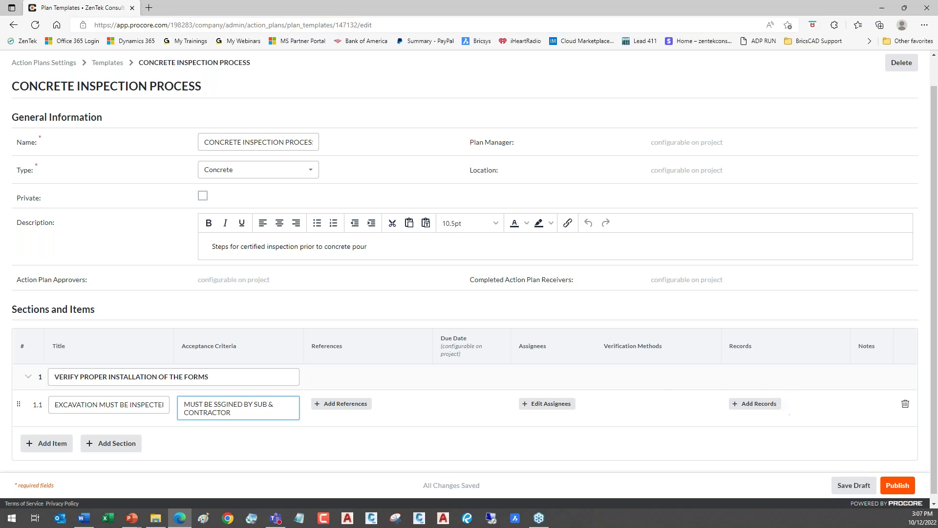
click(350, 406)
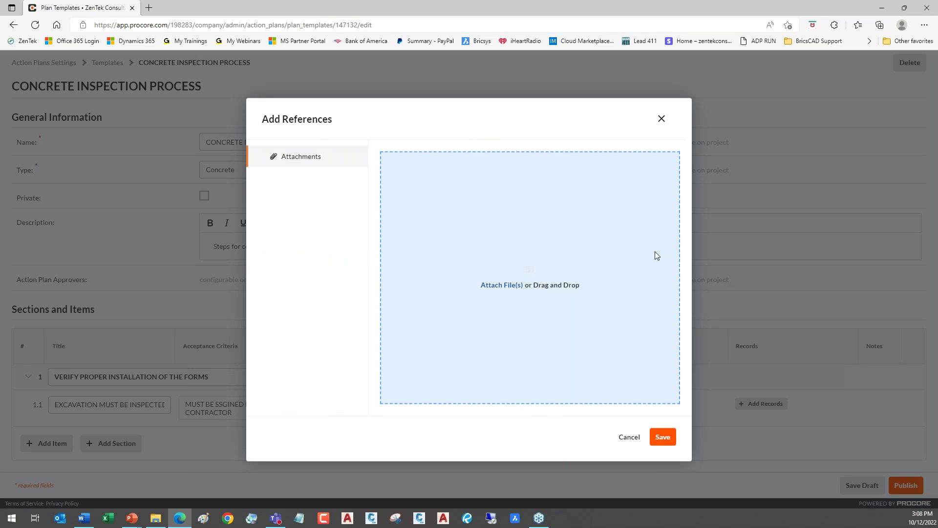
click(628, 437)
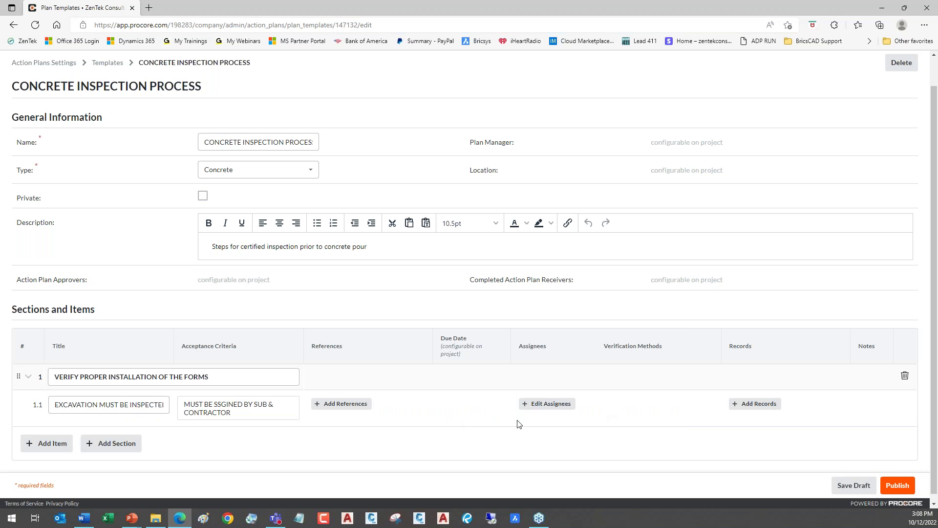
Make item 1.1 block the rest of the section, with Subcontractor as a required Witness Point.
click(556, 410)
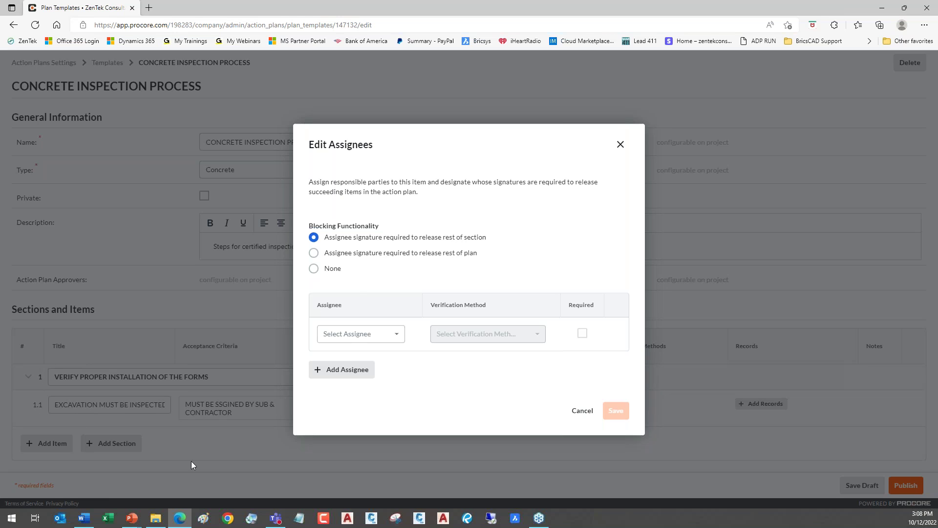
click(345, 253)
click(314, 272)
click(313, 237)
click(395, 337)
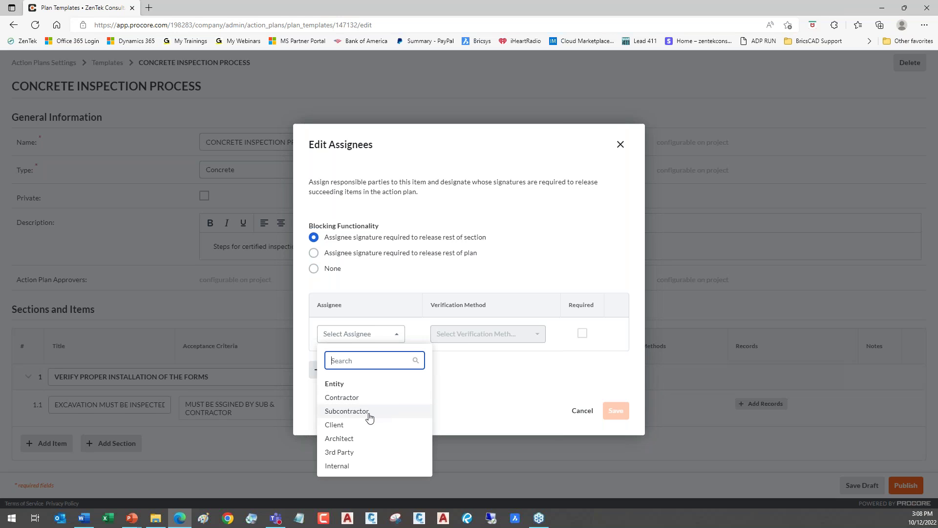
click(370, 412)
click(541, 335)
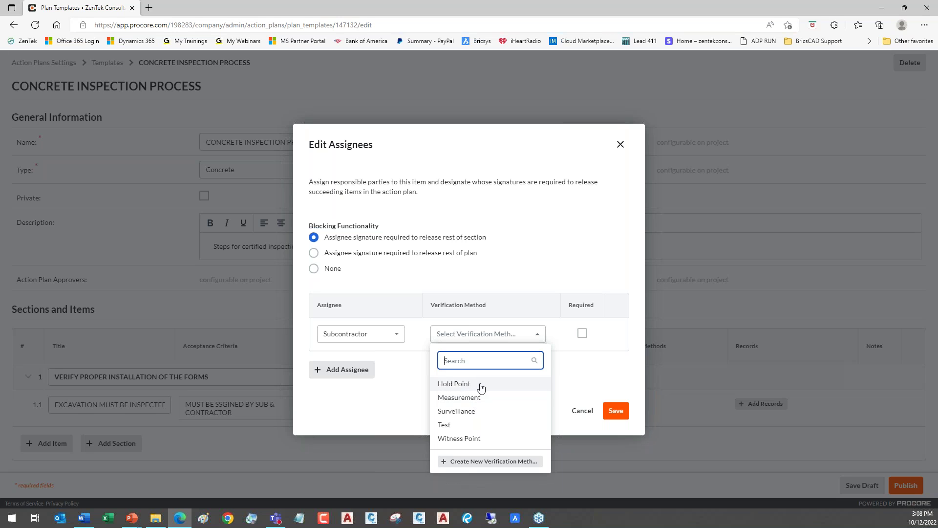
click(479, 439)
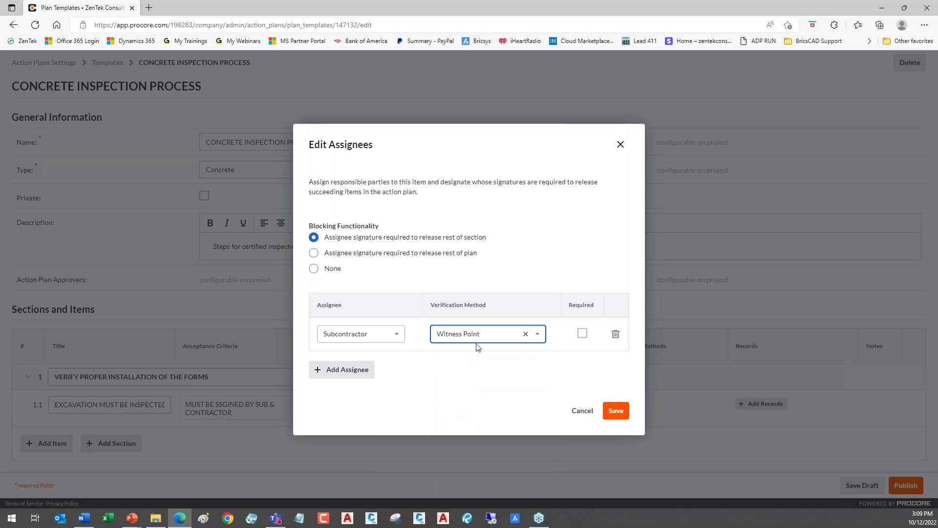
click(582, 334)
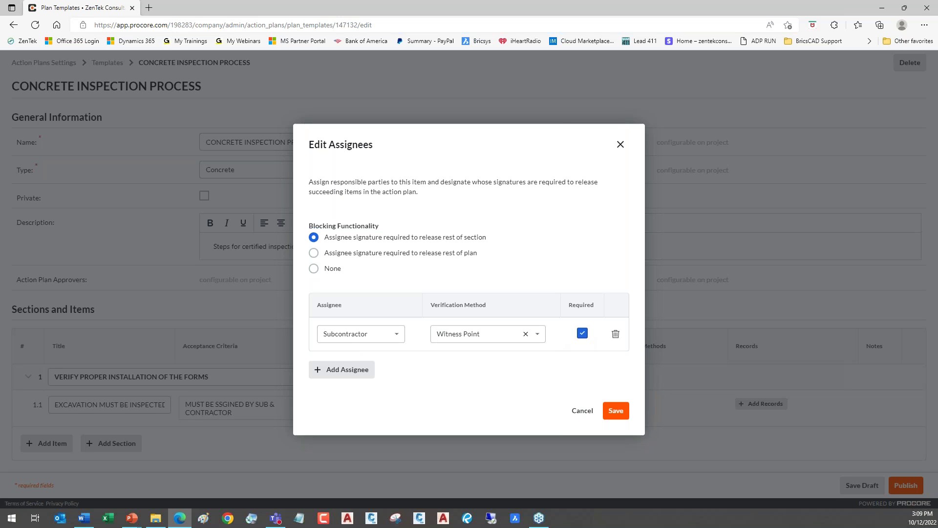
Add Contractor as a second required assignee with Hold Point verification and save.
click(366, 370)
click(394, 360)
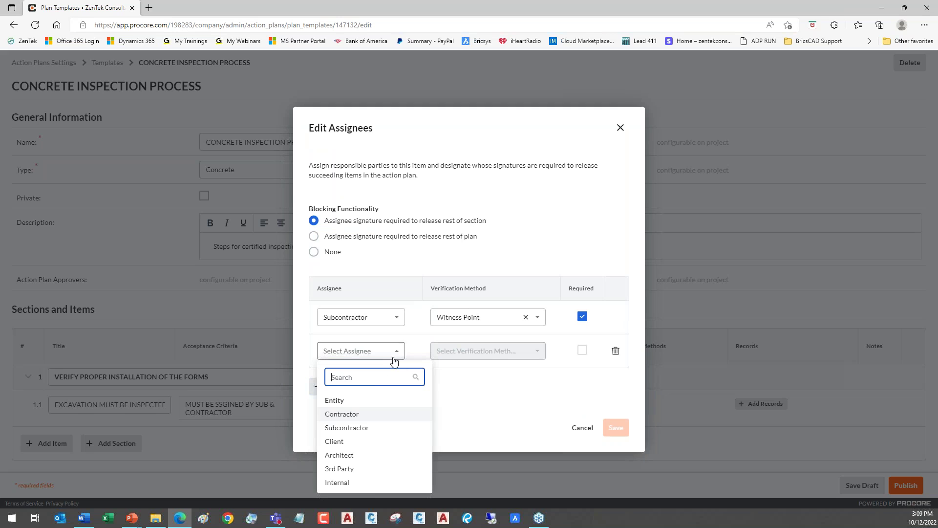
click(360, 415)
click(543, 354)
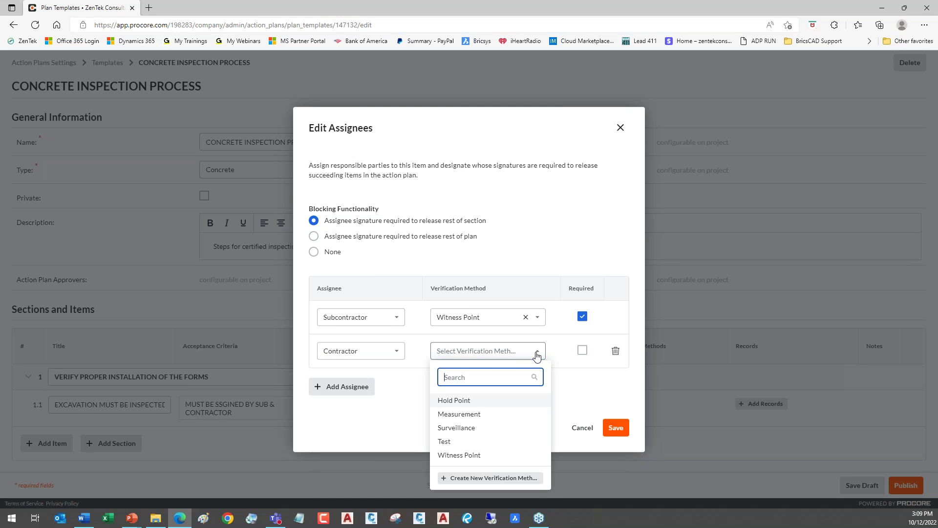
click(464, 408)
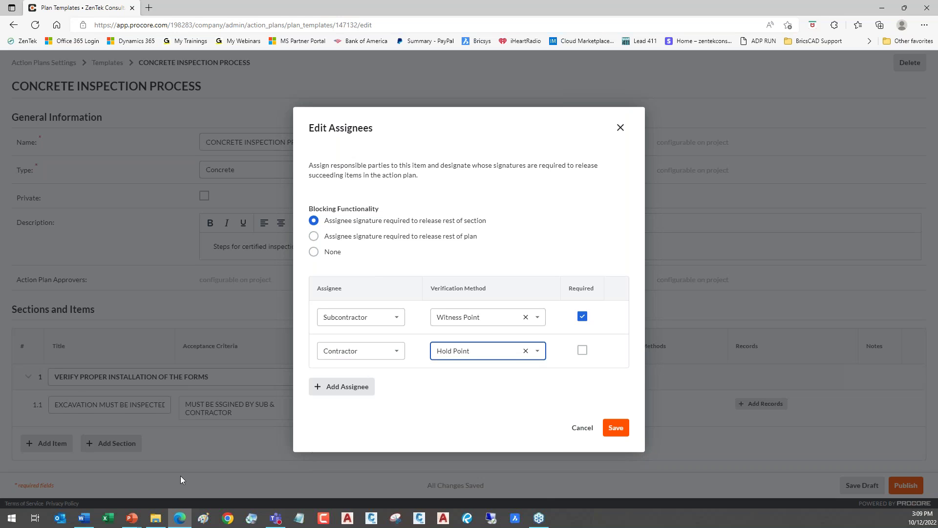
click(582, 350)
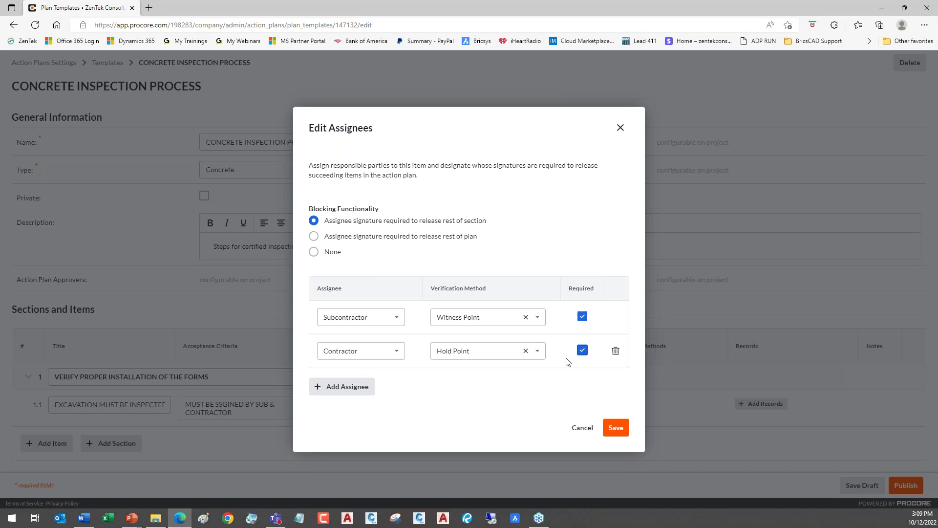
click(616, 428)
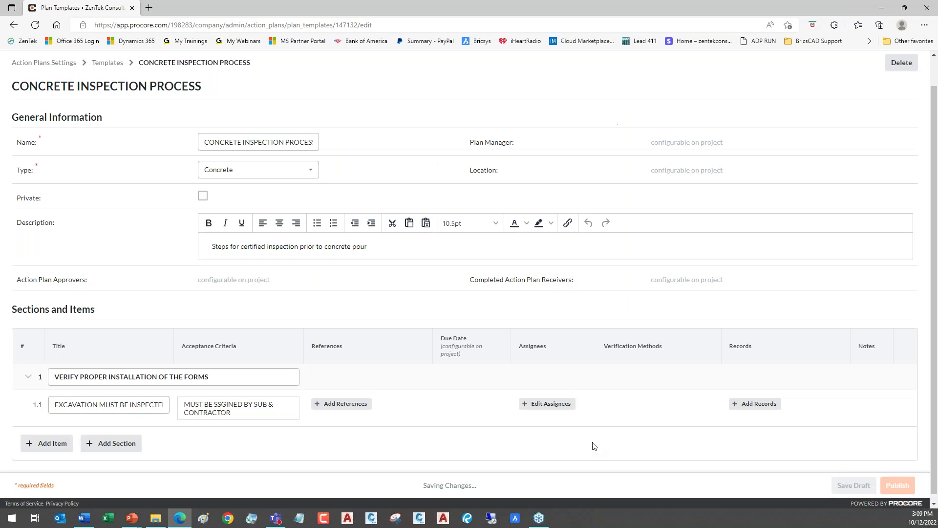
Add item 1.2 FORMS MUST MEET SPECIFICATIONS with acceptance criteria VERIFIED BY CONTRACTOR.
scroll(396, 365, down, 1)
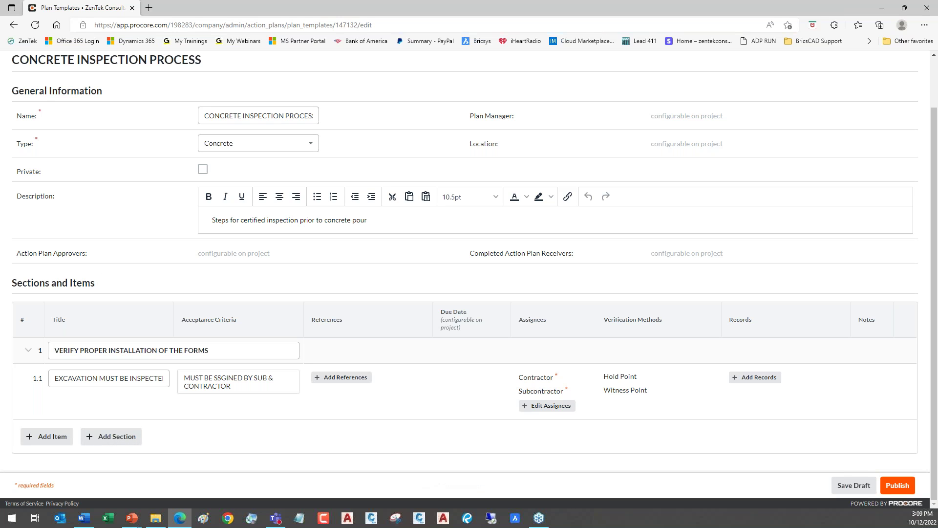
key(alt+Tab)
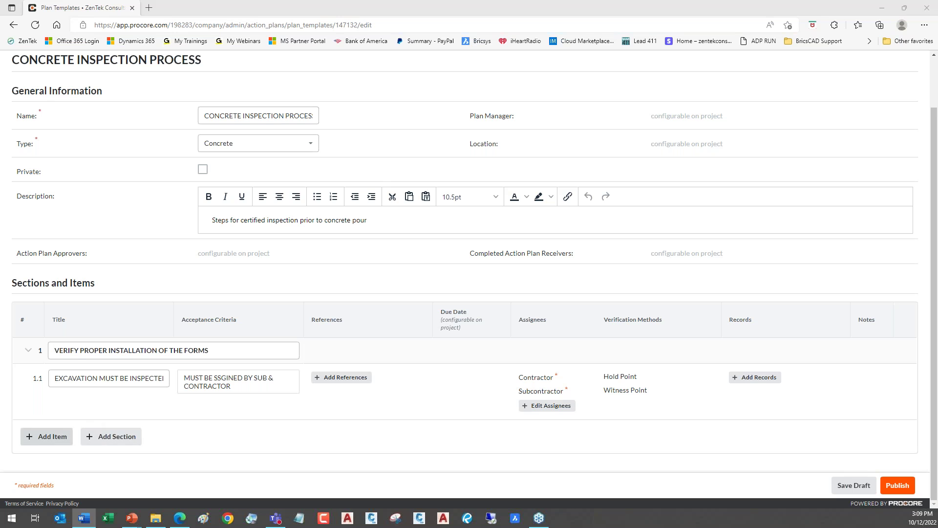
click(60, 434)
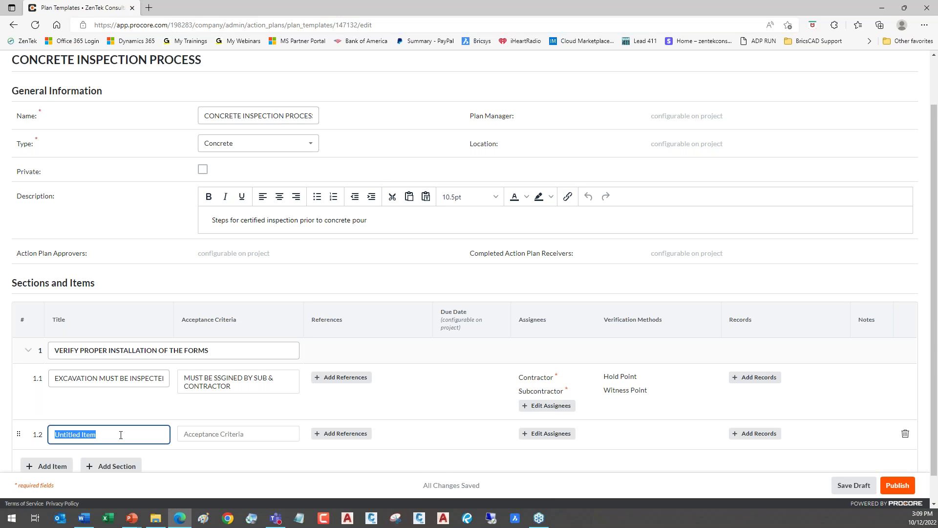
text(FORMS)
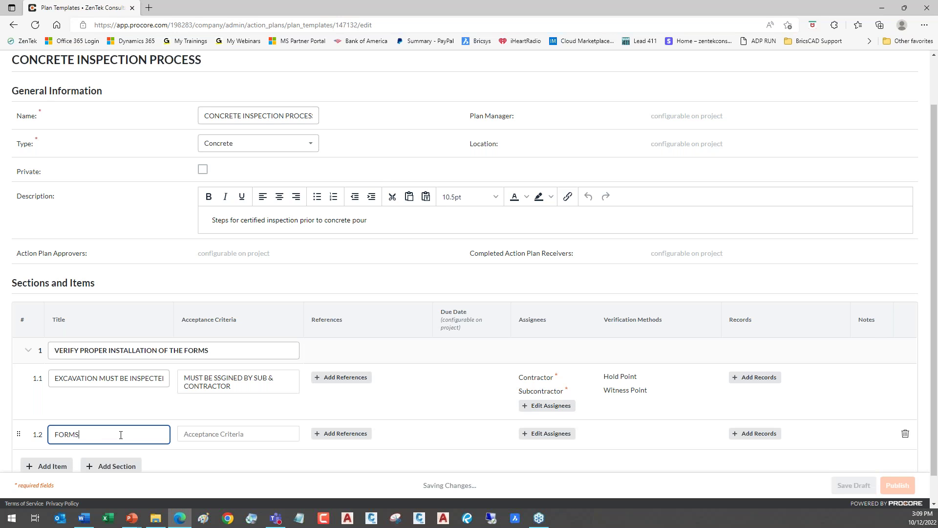
text( MUST MEET SPECIFICATIONS)
click(245, 434)
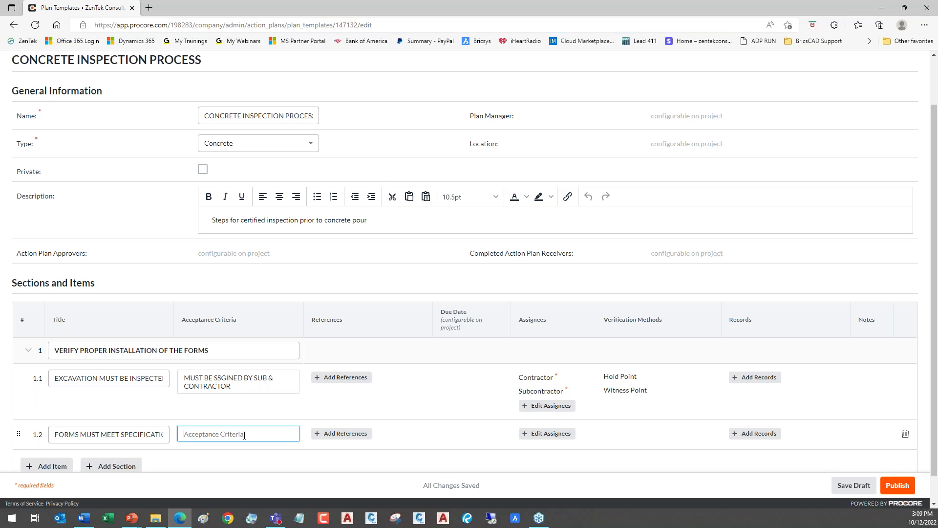
text(VERIFIED)
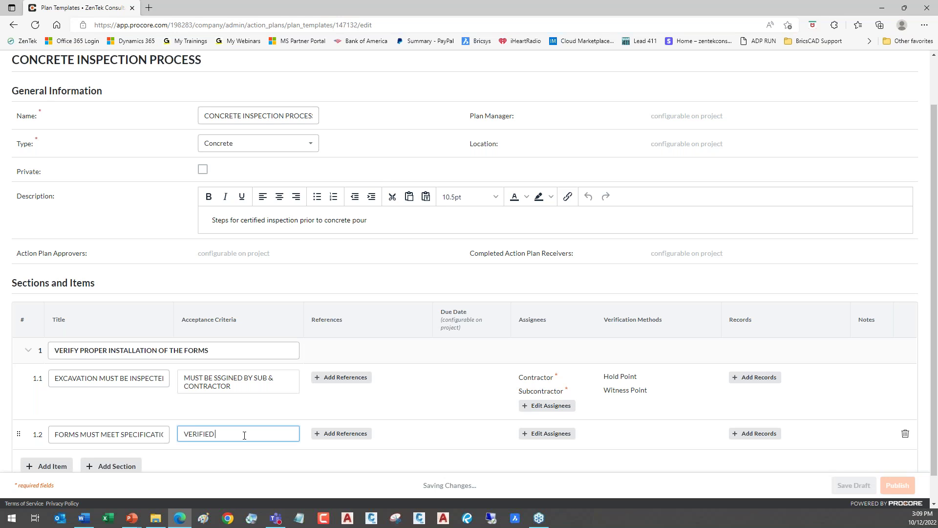
text( BY CONTRACTOR)
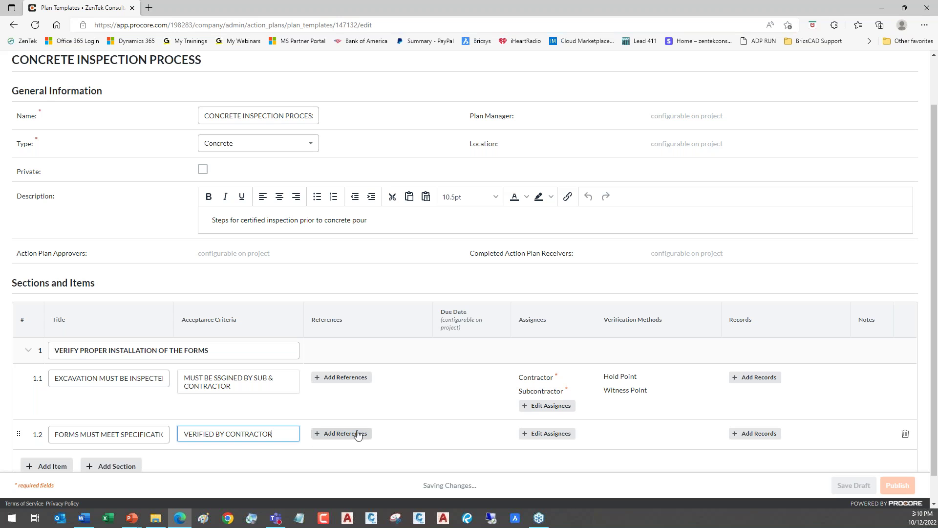
click(538, 434)
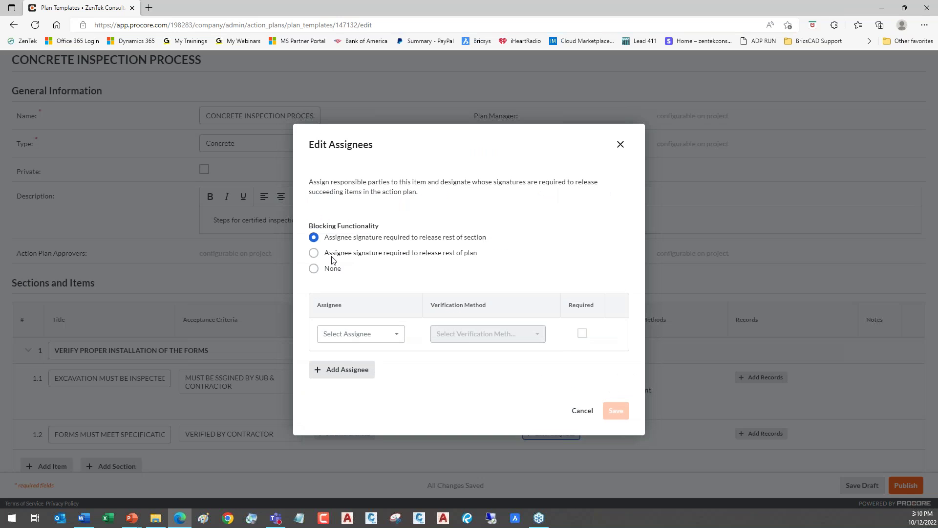
Assign Contractor to item 1.2 as a required Hold Point signature and save.
click(332, 255)
drag(362, 239, 366, 242)
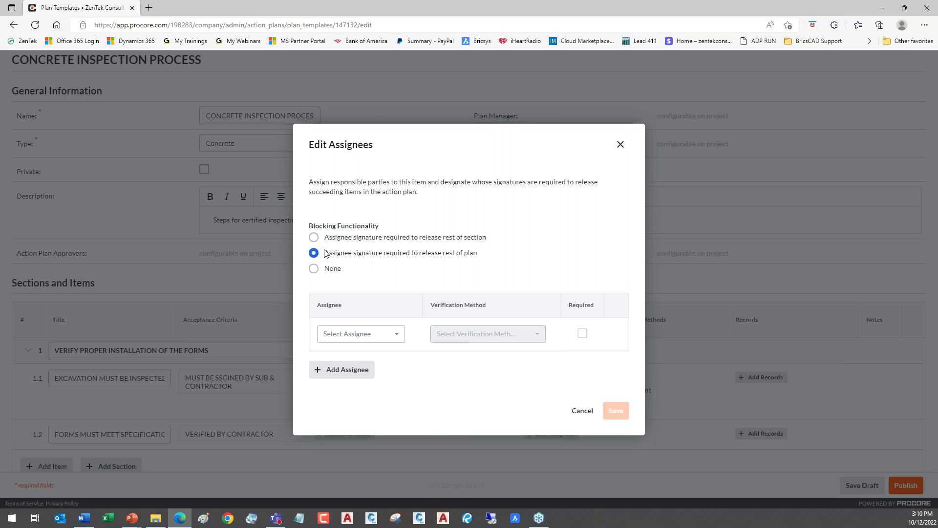
click(396, 336)
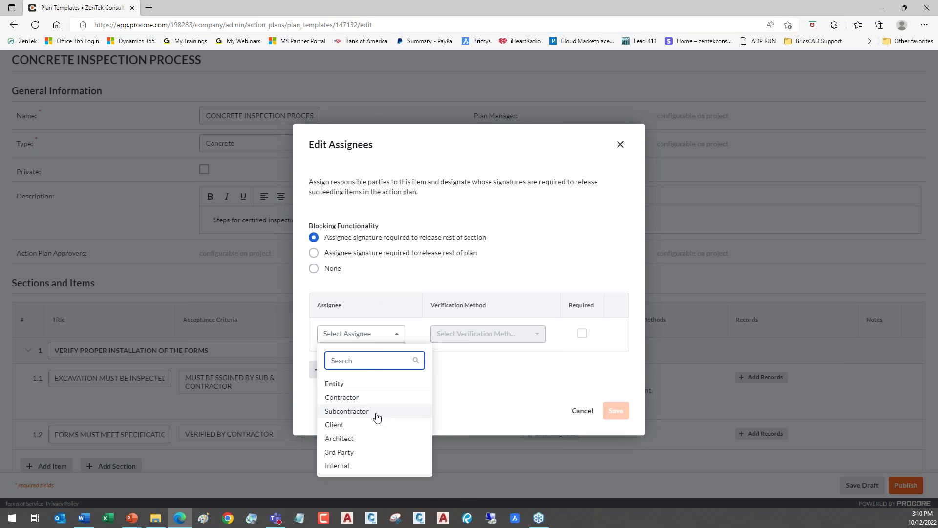
click(410, 397)
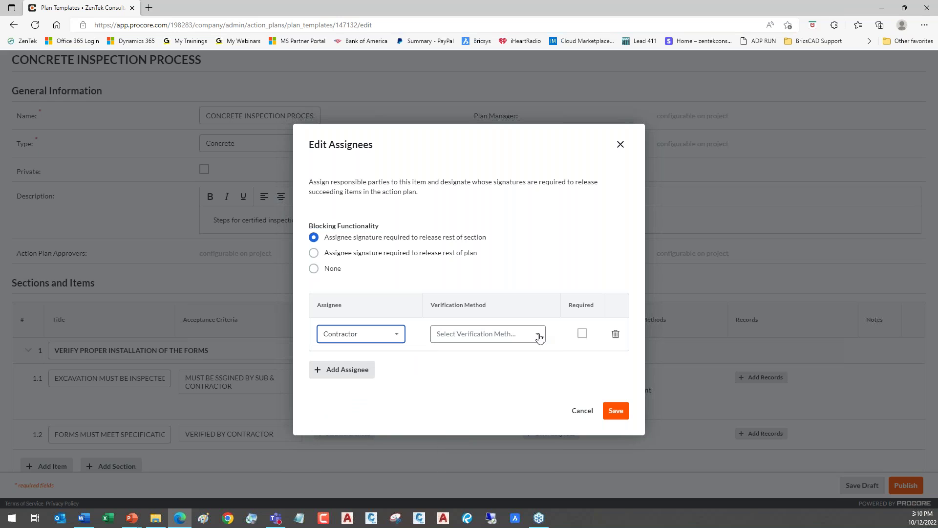
click(540, 335)
click(477, 384)
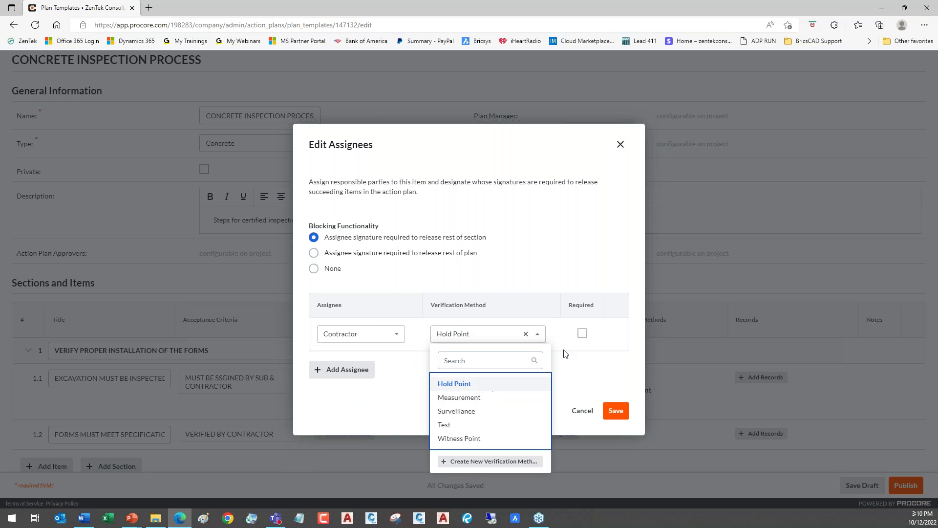
click(582, 333)
click(617, 412)
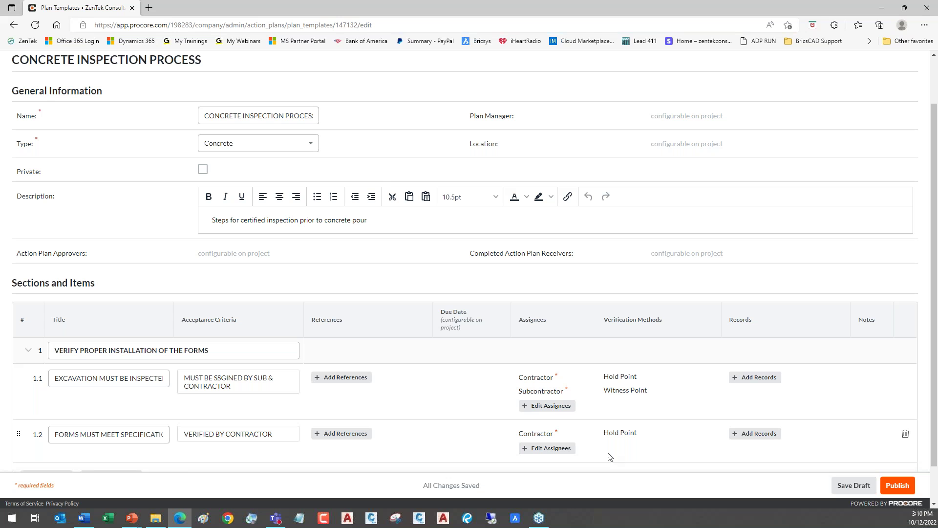
Request the [NextWave Safety Solutions] Concrete Pre-Pour inspection as item 1.2's record.
click(753, 434)
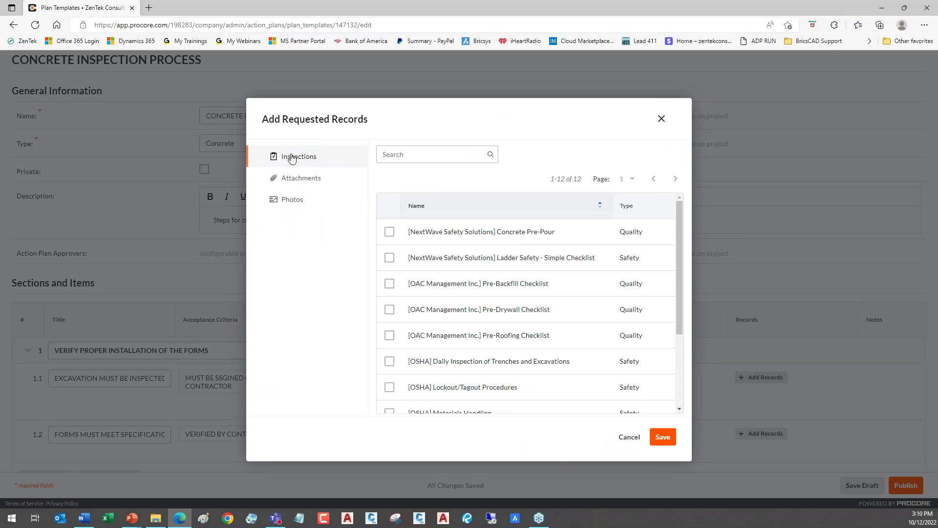
click(298, 205)
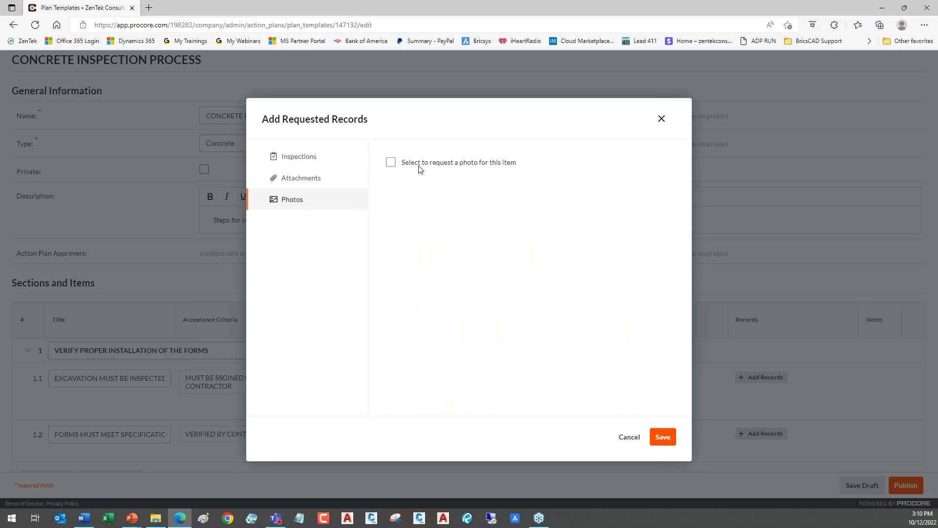
click(312, 181)
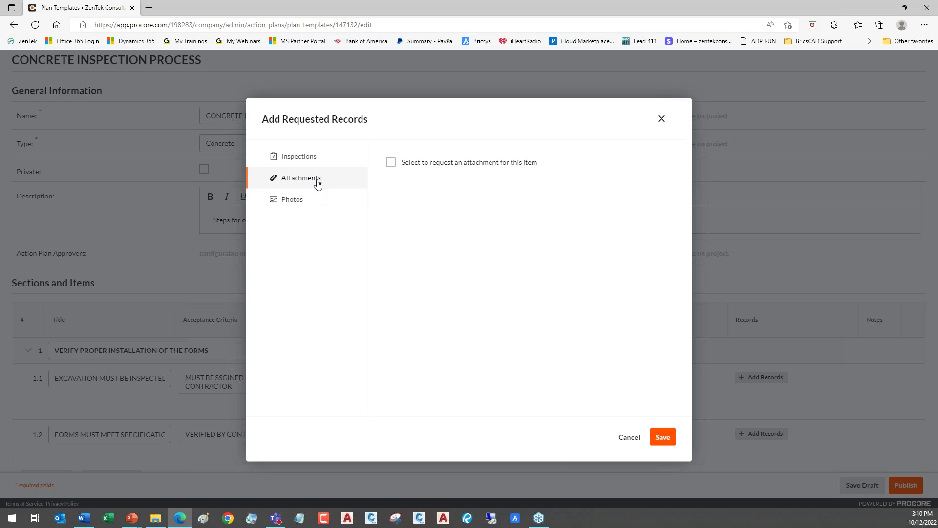
click(393, 162)
click(393, 163)
click(314, 160)
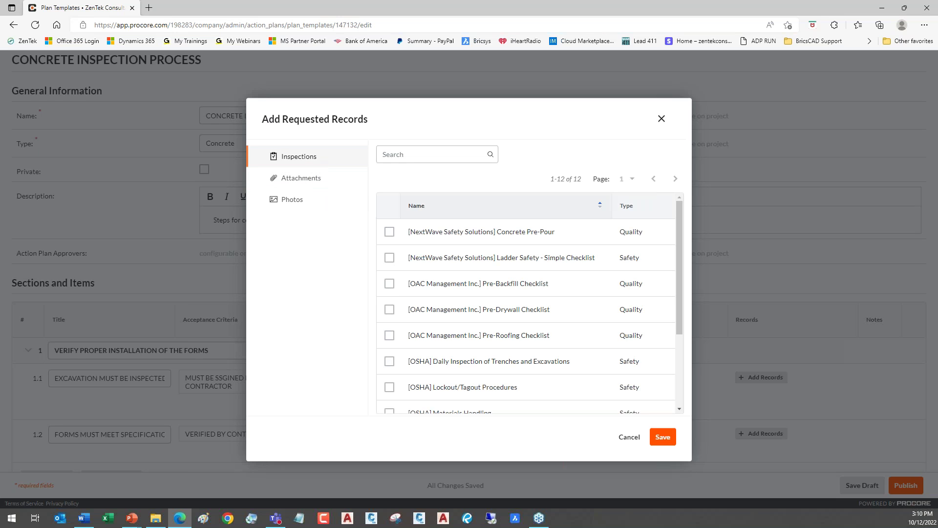
scroll(675, 294, down, 2)
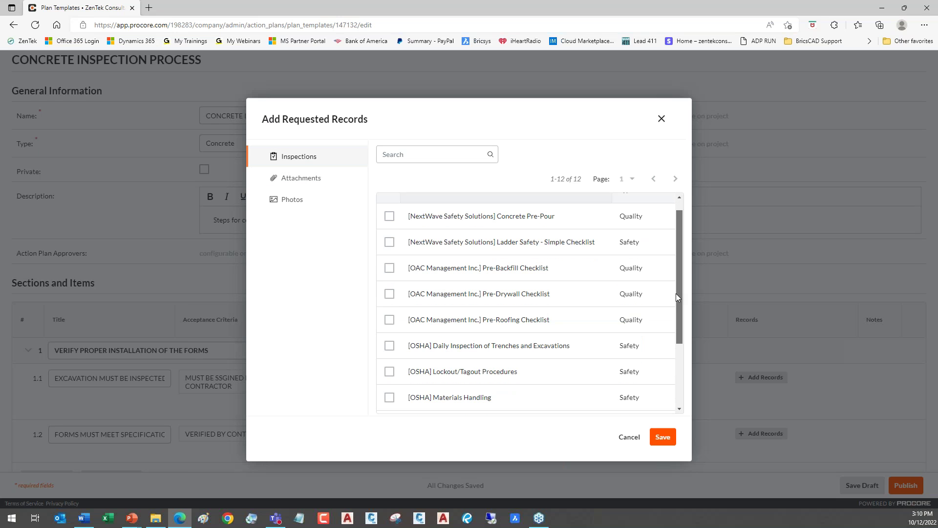
scroll(676, 295, up, 1)
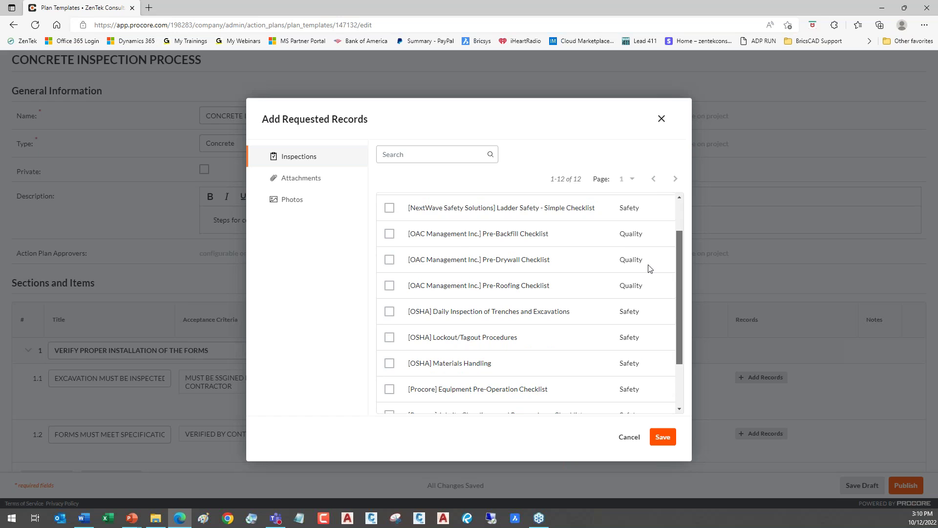
scroll(544, 235, up, 2)
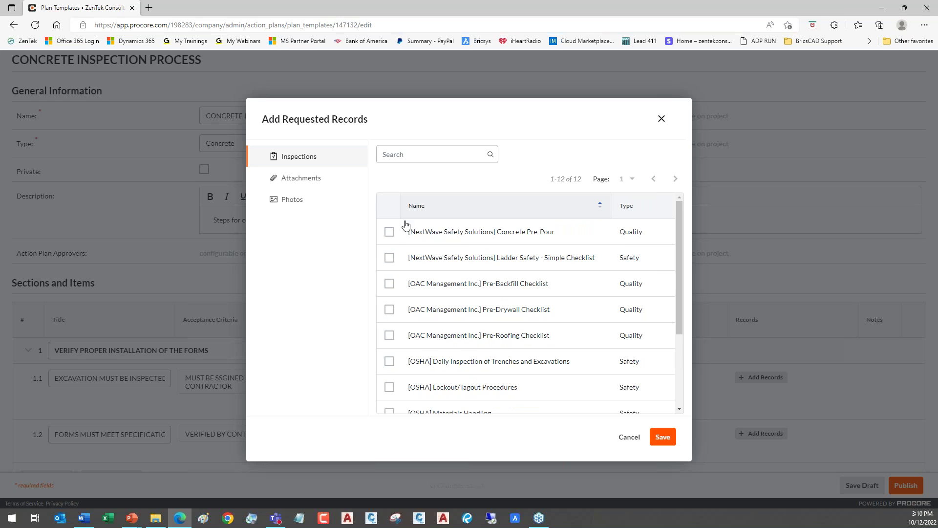
click(389, 231)
click(665, 439)
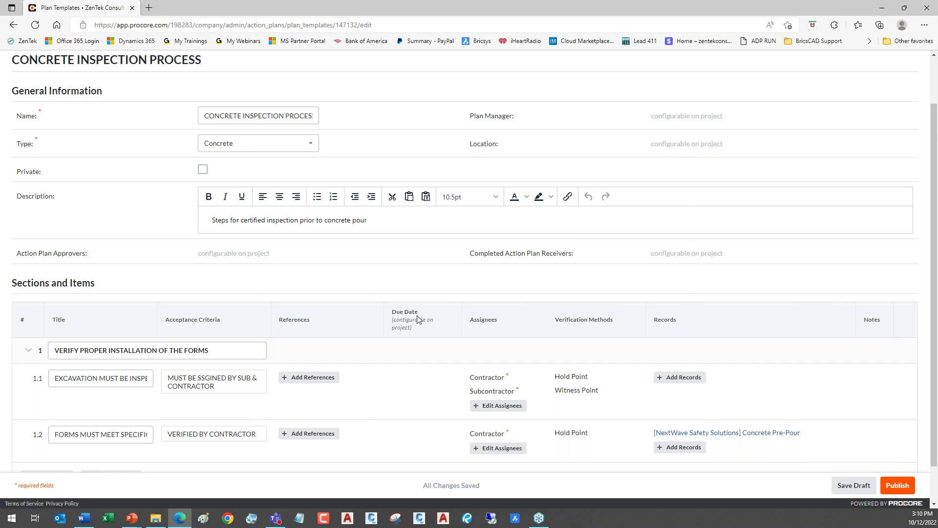
Publish the CONCRETE INSPECTION PROCESS template and open the project selector.
scroll(207, 376, down, 1)
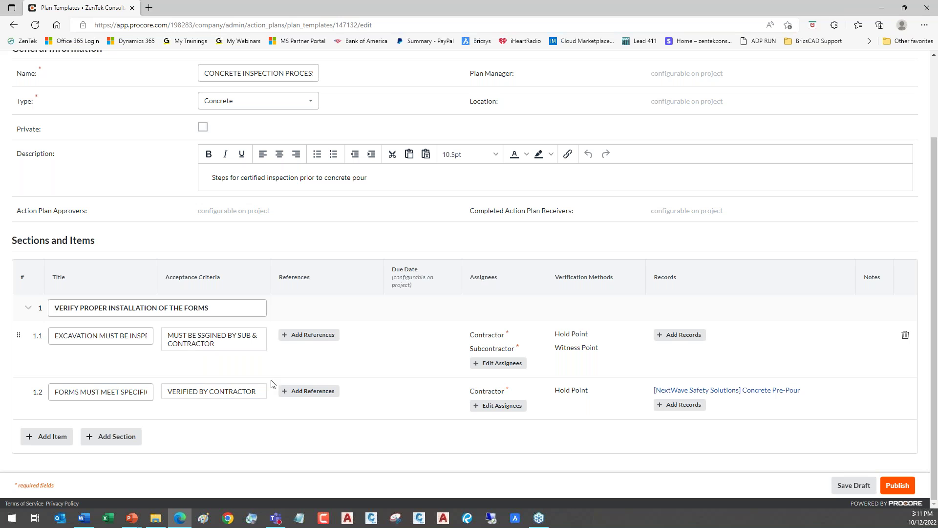
click(899, 485)
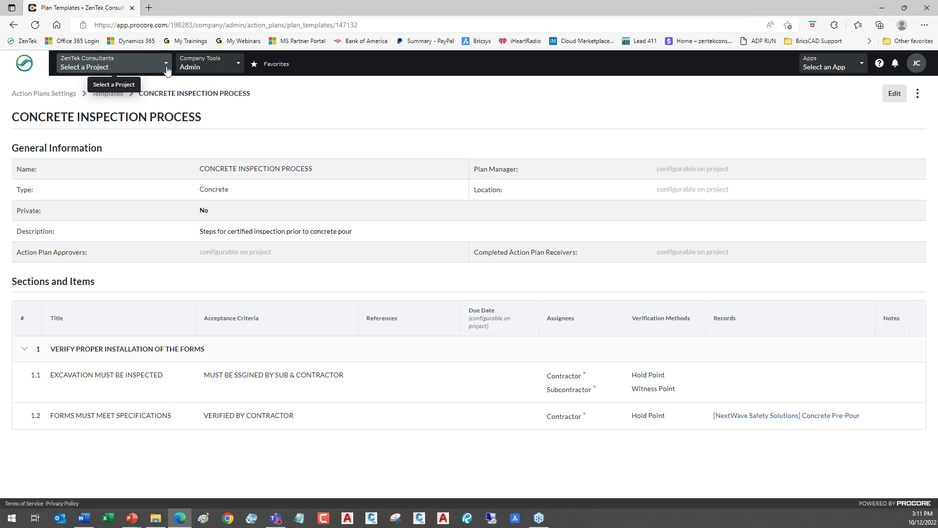
click(166, 68)
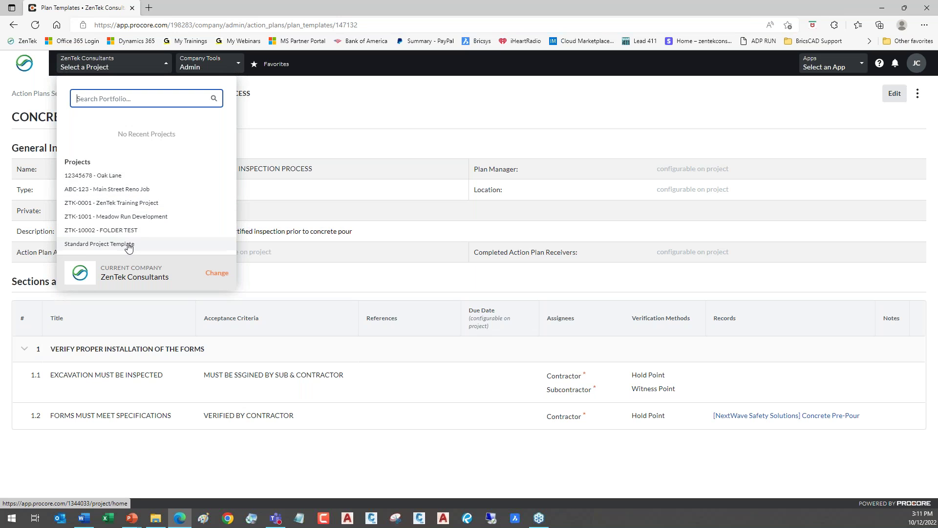
Open the ZTK-0001 - ZenTek Training Project and go to its Action Plans tool.
click(131, 202)
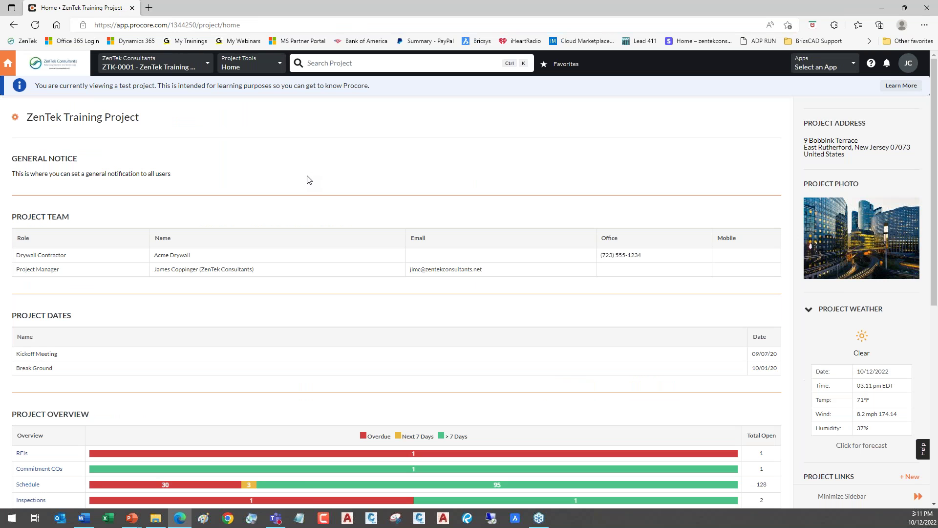
click(280, 70)
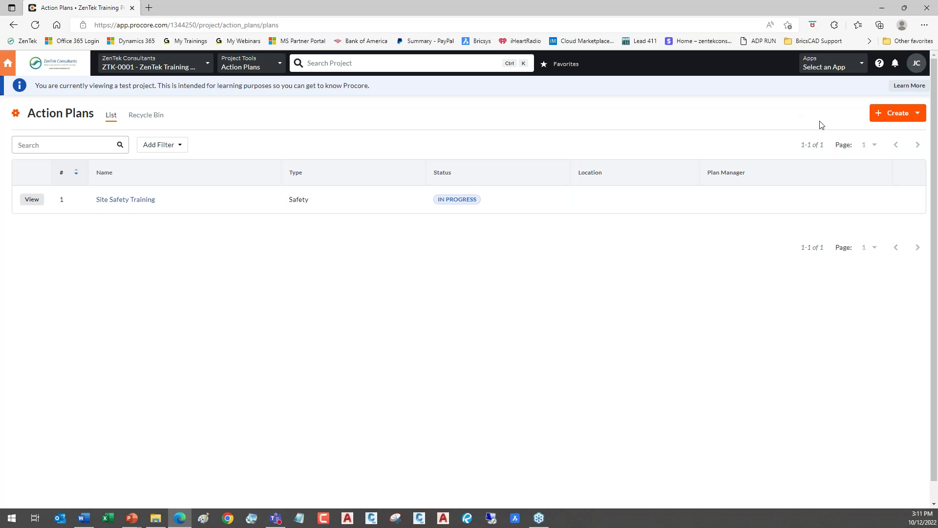
Create a draft action plan from the CONCRETE INSPECTION PROCESS template.
click(918, 115)
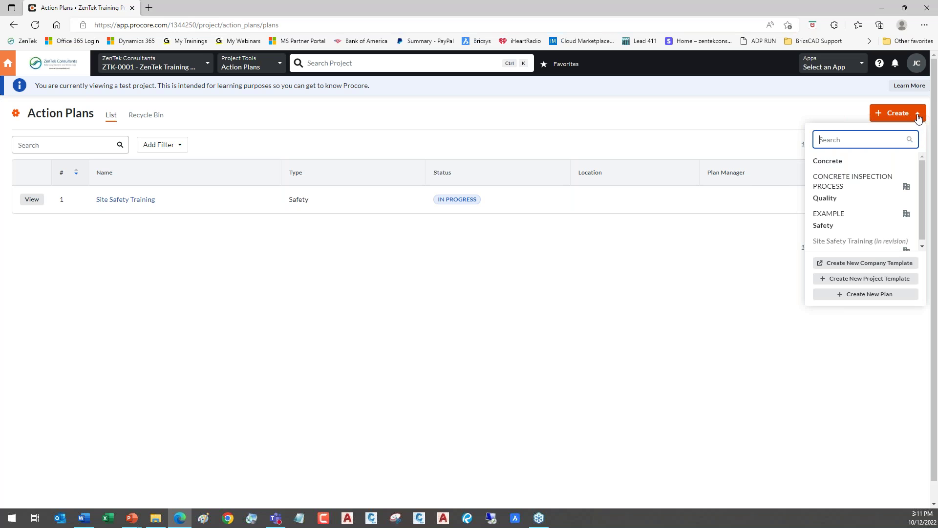
click(835, 187)
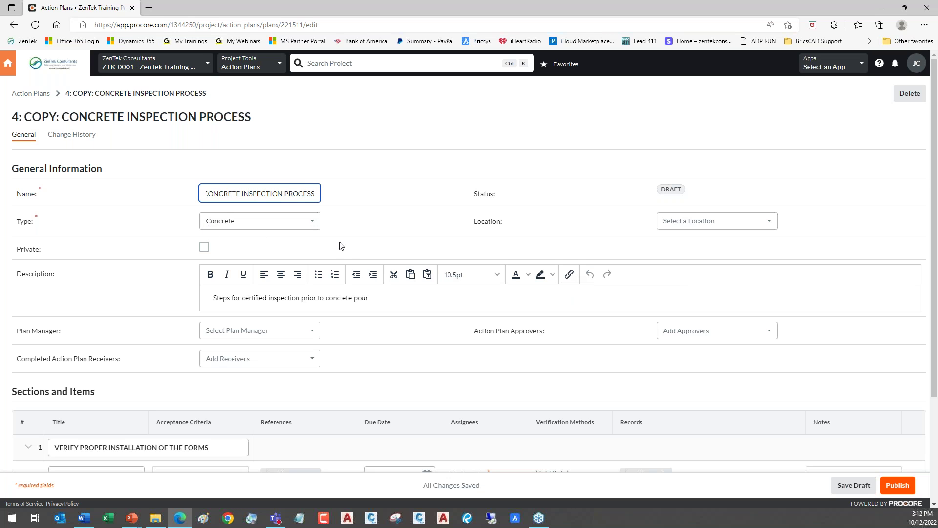
Check the empty location list, then assign a plan manager to the draft plan.
click(770, 221)
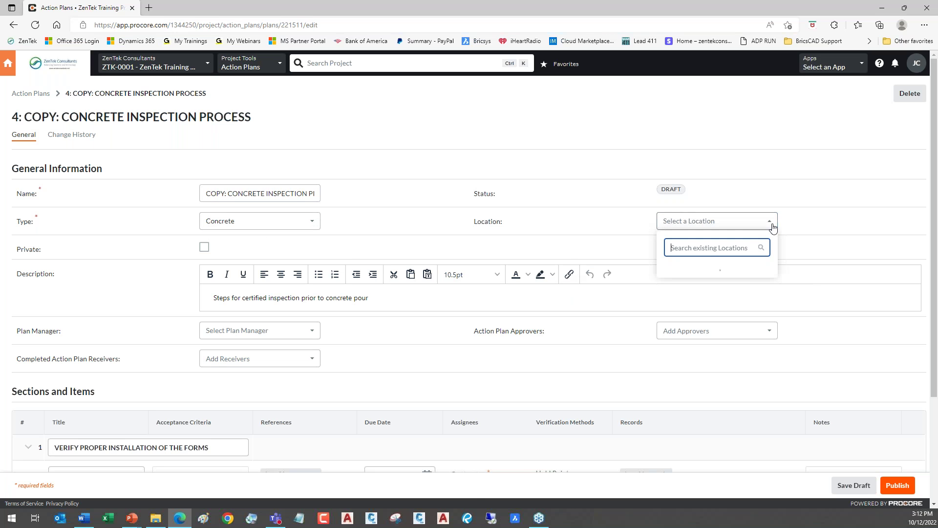
click(788, 175)
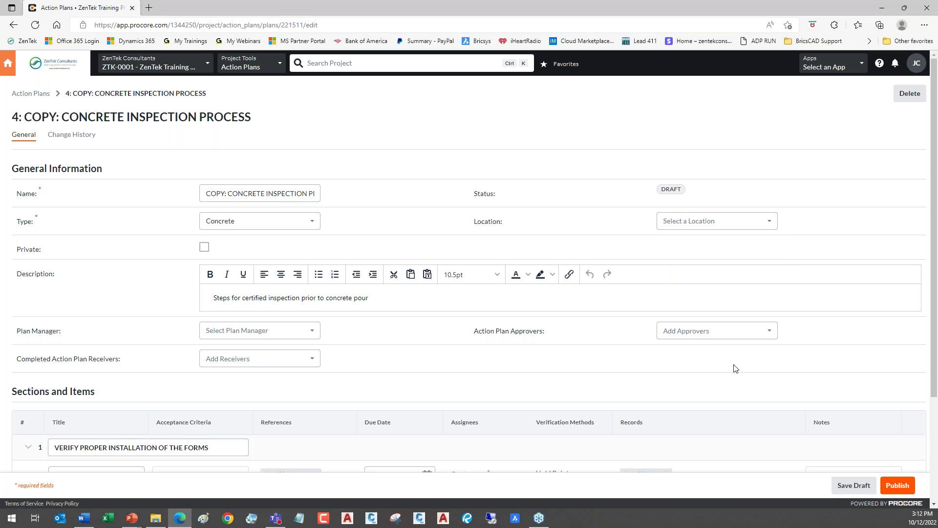
click(312, 337)
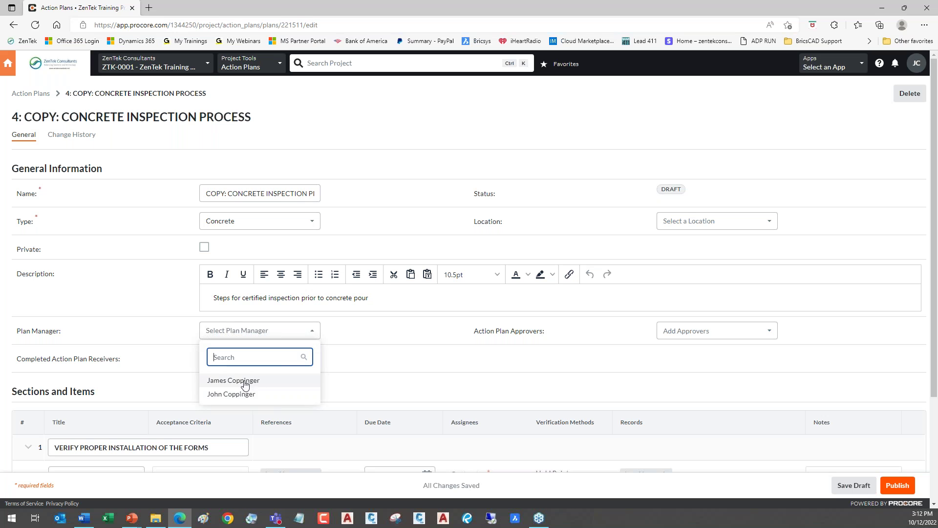
click(244, 381)
Leave exactly one approver in Action Plan Approvers.
click(773, 333)
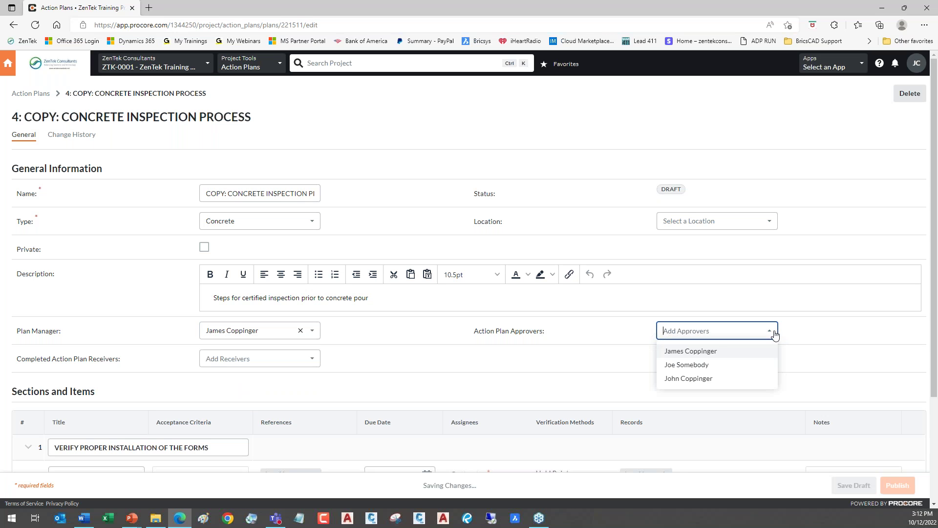
click(710, 367)
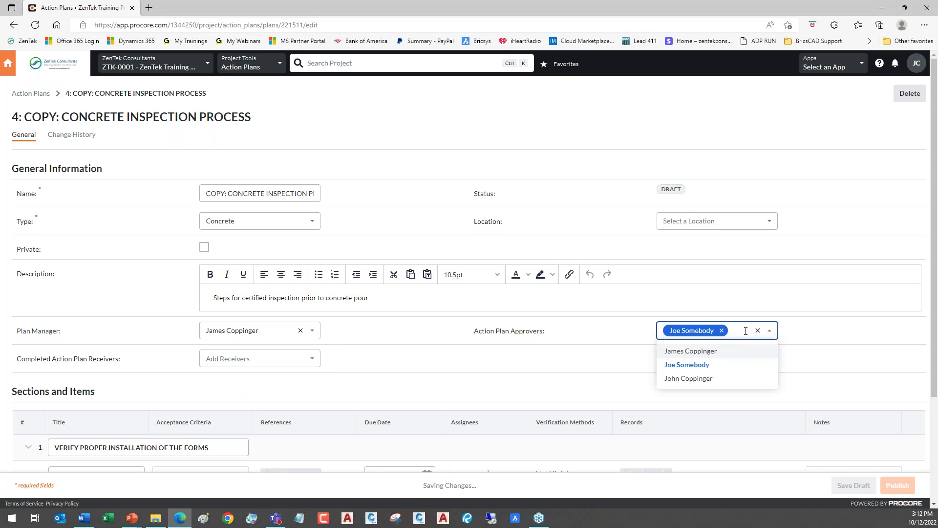
click(708, 379)
click(721, 330)
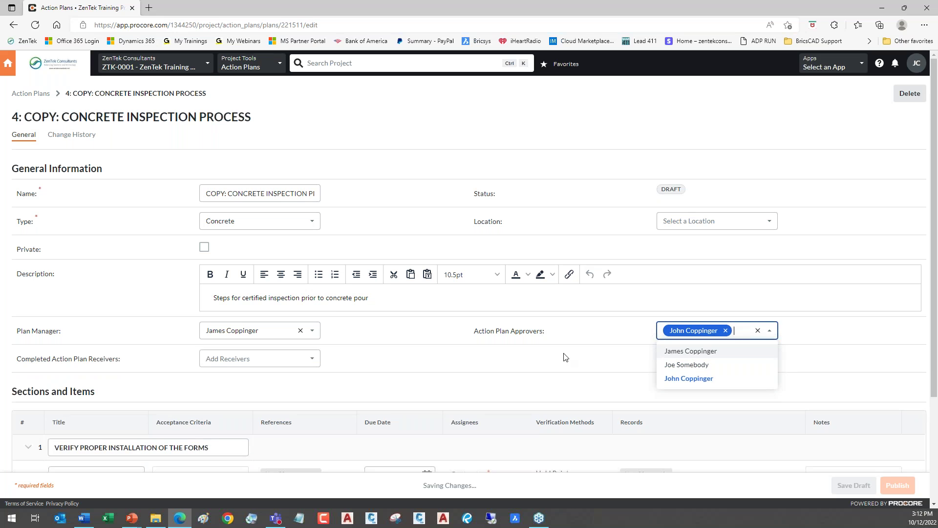
click(855, 276)
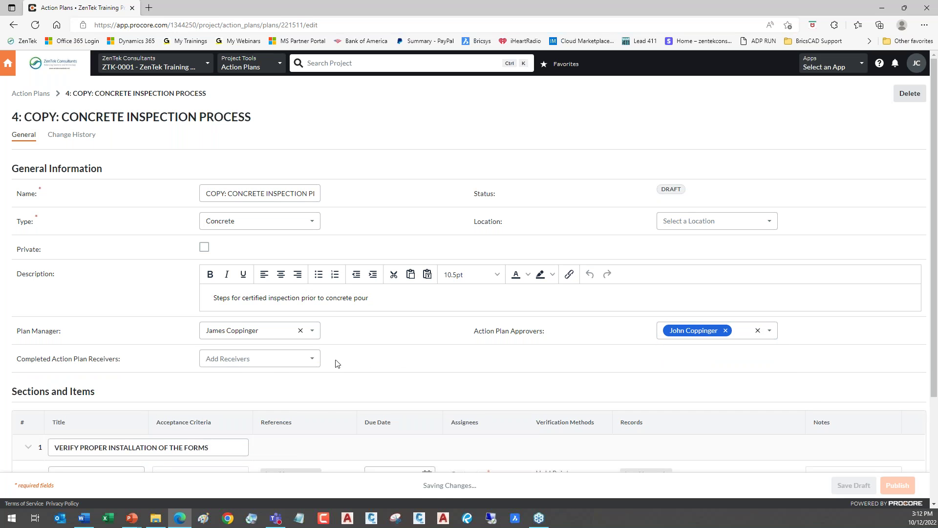
Add two people as Completed Action Plan Receivers.
click(315, 359)
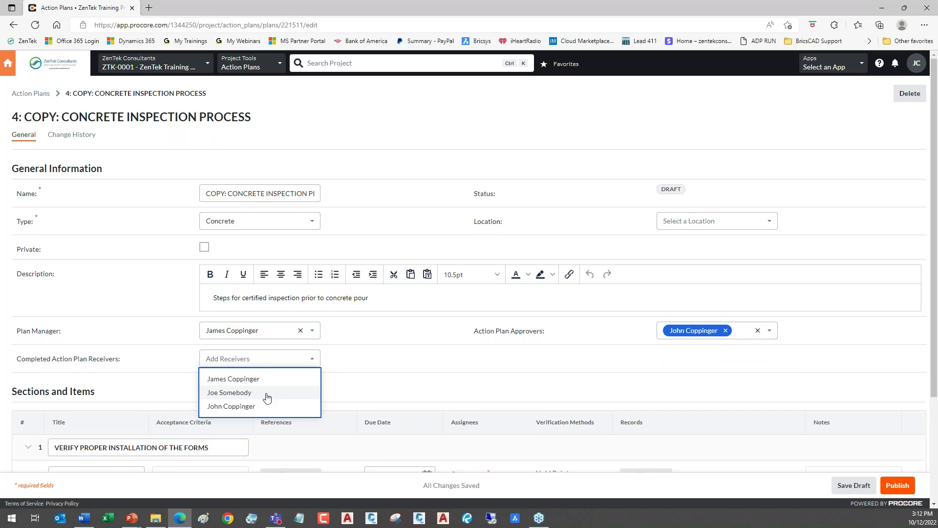
click(267, 398)
click(310, 379)
click(435, 366)
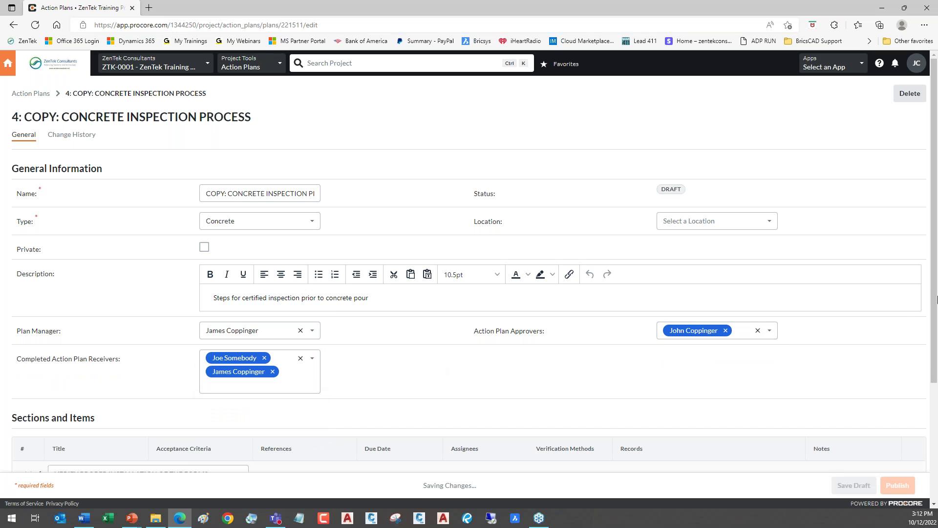
Set item 1.1's due date to October 12, 2022.
scroll(934, 290, down, 1)
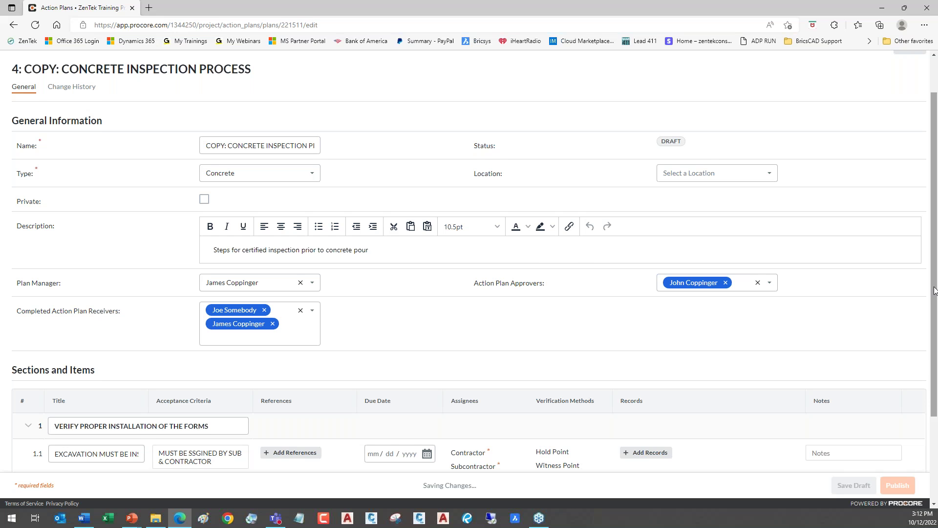
scroll(773, 287, down, 1)
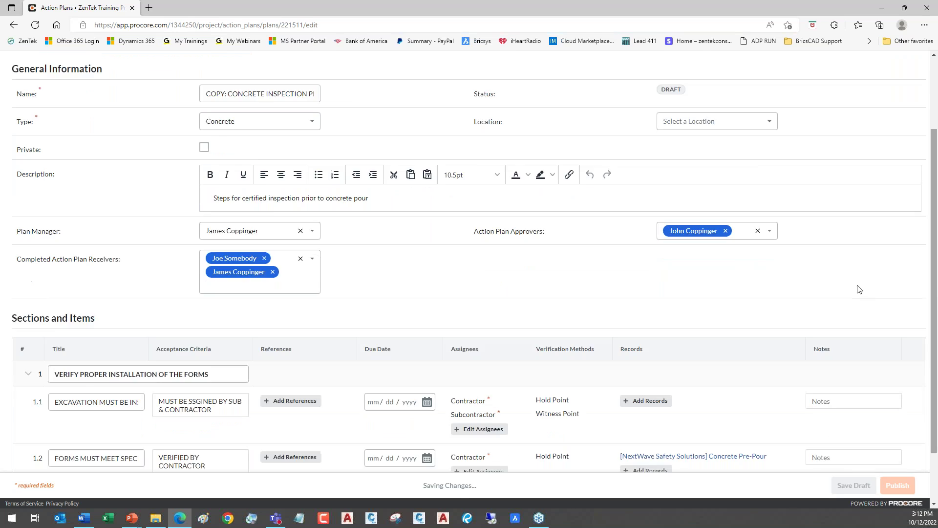
scroll(859, 289, down, 1)
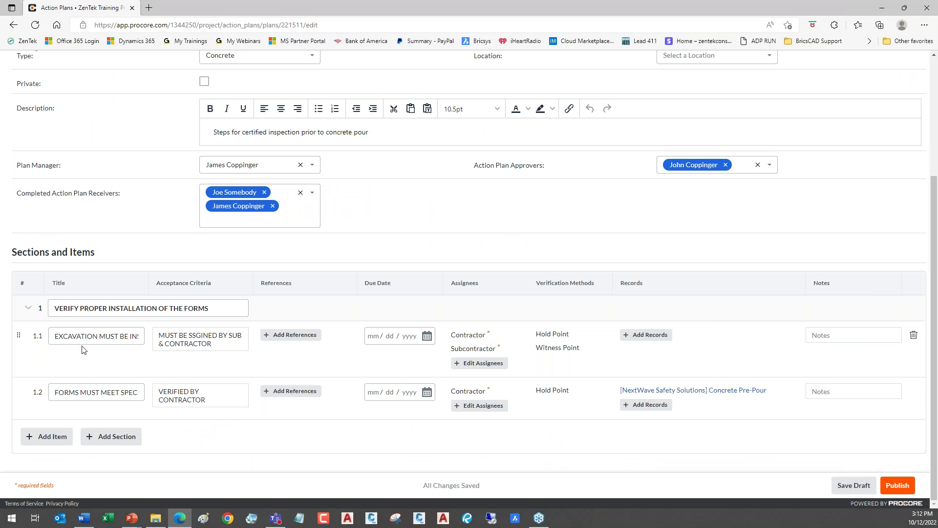
click(101, 337)
click(172, 346)
click(429, 338)
click(432, 255)
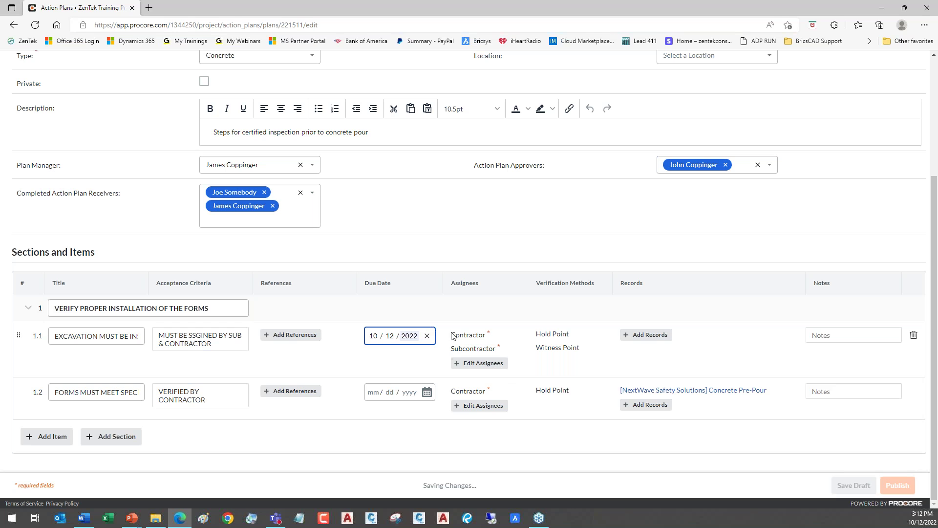
Publish the action plan so it becomes In Progress.
click(479, 363)
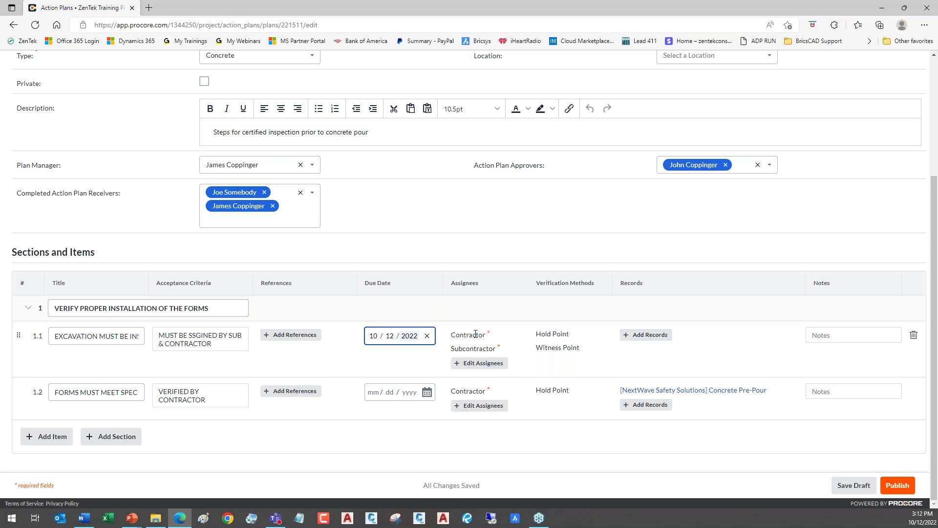
click(490, 338)
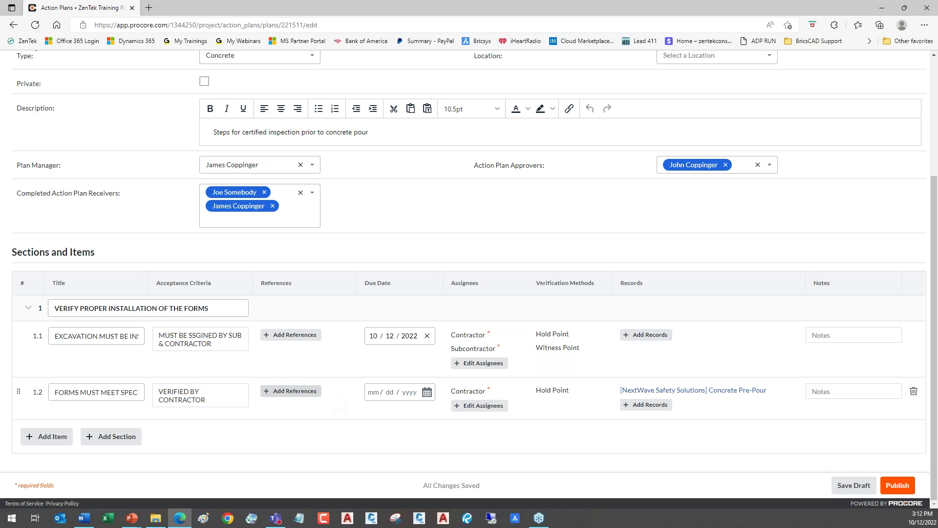
click(898, 485)
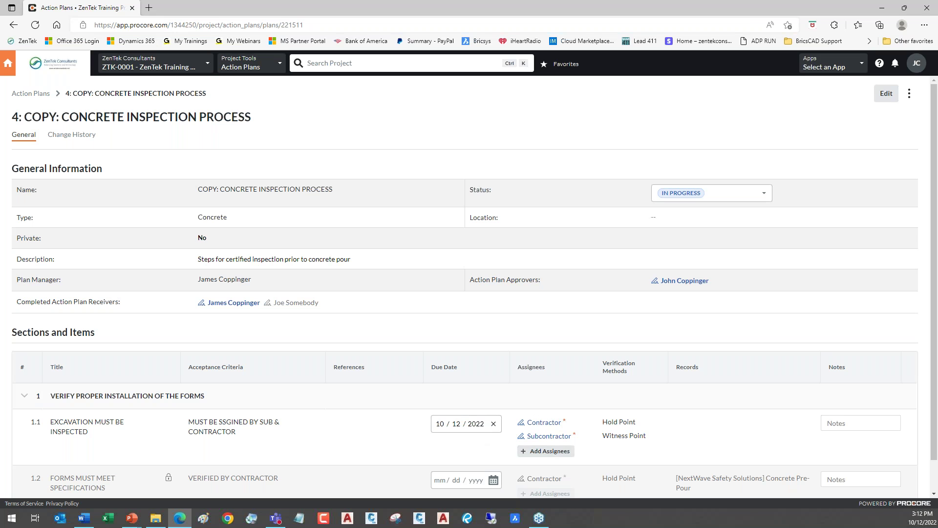
Sign off item 1.1's Contractor hold point as the Acme Drywall user with a drawn signature.
click(544, 423)
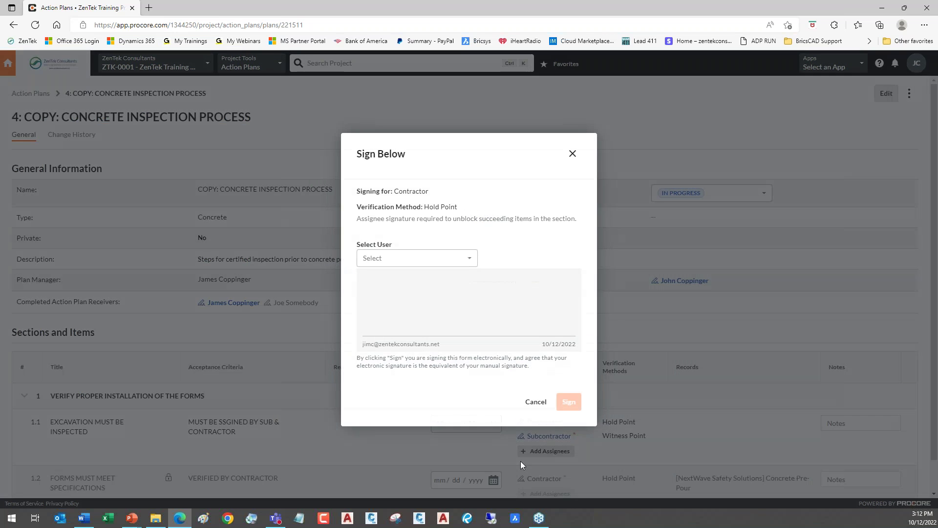
click(444, 263)
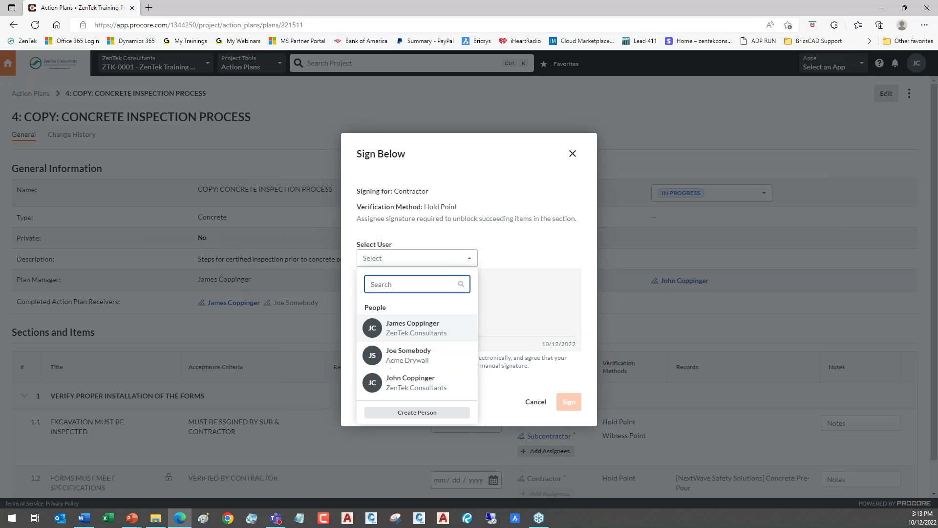
click(417, 357)
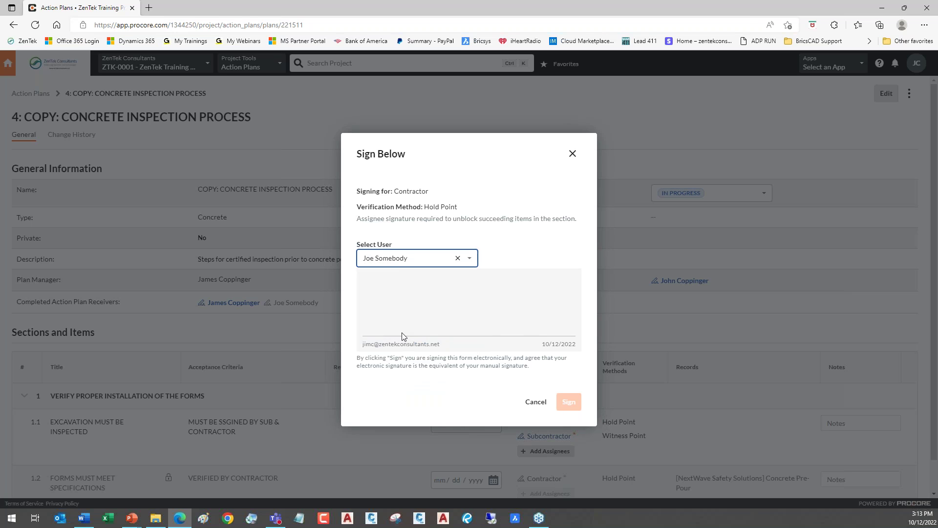
mouse_move(400, 334)
mouse_down()
mouse_move(391, 299)
mouse_move(415, 332)
mouse_move(455, 324)
mouse_up()
mouse_move(507, 288)
mouse_down()
mouse_move(442, 318)
mouse_move(491, 330)
mouse_up()
click(495, 329)
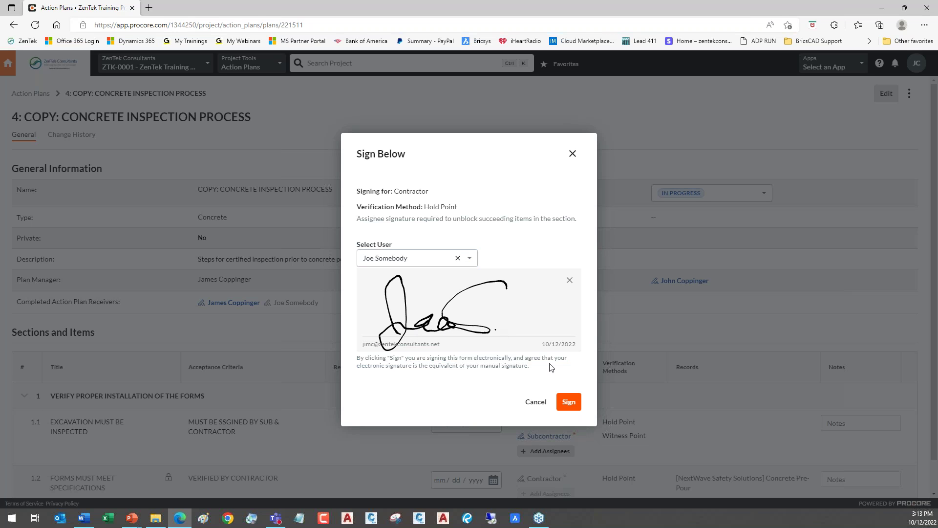
click(578, 406)
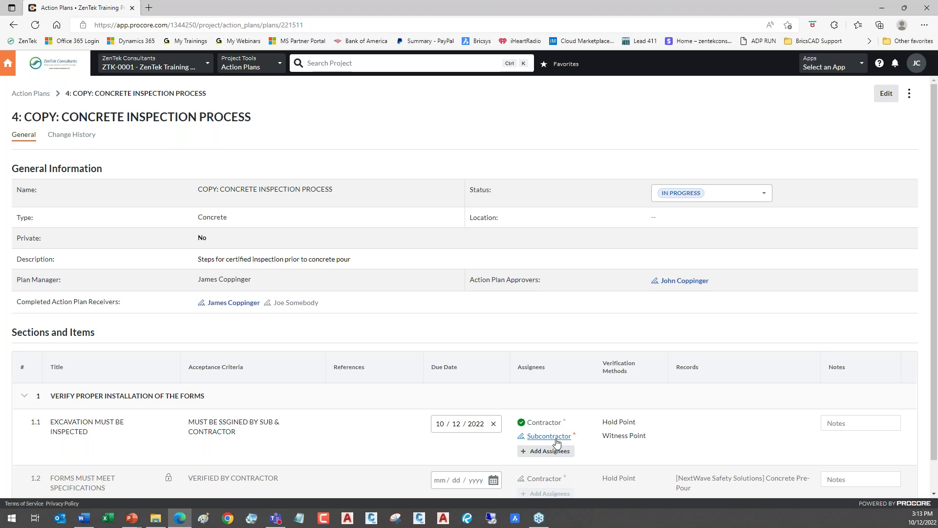
Sign off item 1.1's Subcontractor witness point as a ZenTek Consultants user.
click(556, 438)
click(451, 263)
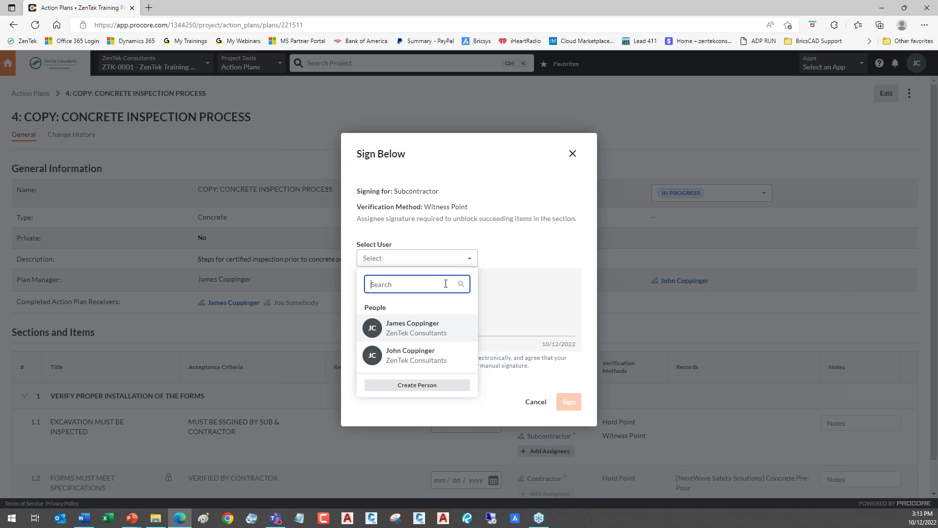
click(434, 331)
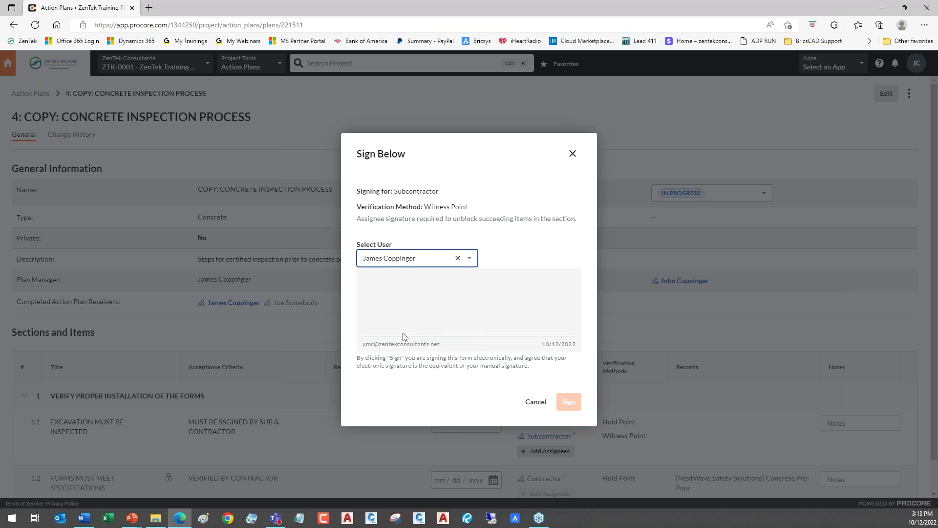
mouse_move(403, 335)
mouse_down()
mouse_move(416, 323)
mouse_move(497, 315)
mouse_up()
click(569, 403)
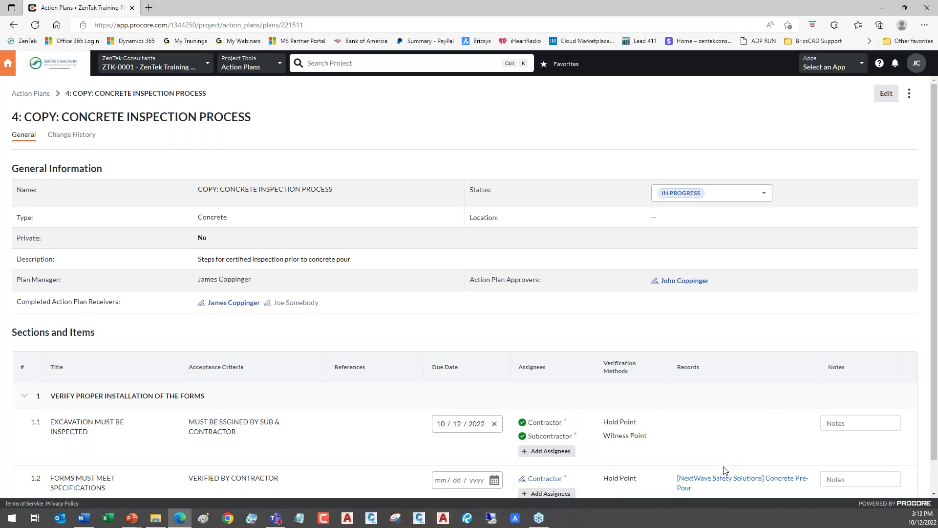
Set item 1.2's due date to October 14, 2022.
scroll(850, 398, down, 1)
scroll(734, 415, up, 1)
click(492, 484)
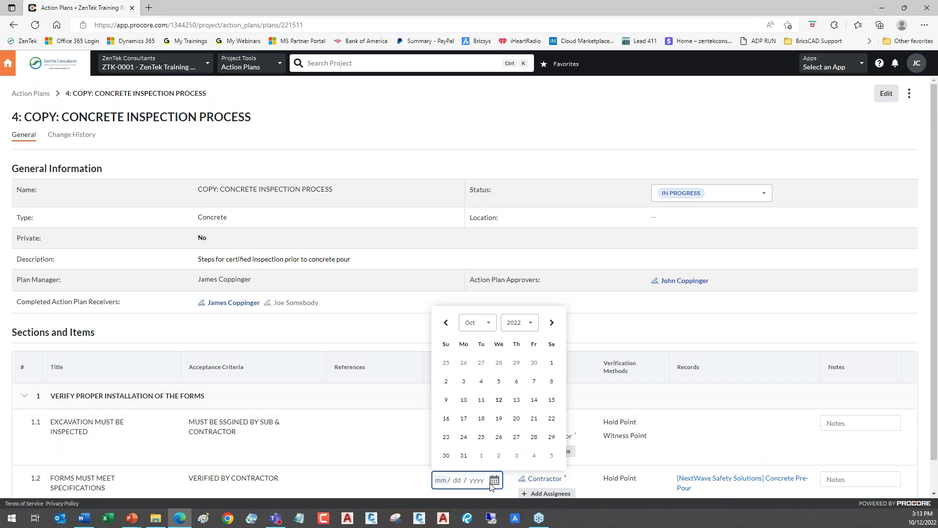
click(533, 401)
Sign item 1.2's Contractor hold point as a ZenTek Consultants user, then return to Action Plans.
scroll(635, 457, down, 1)
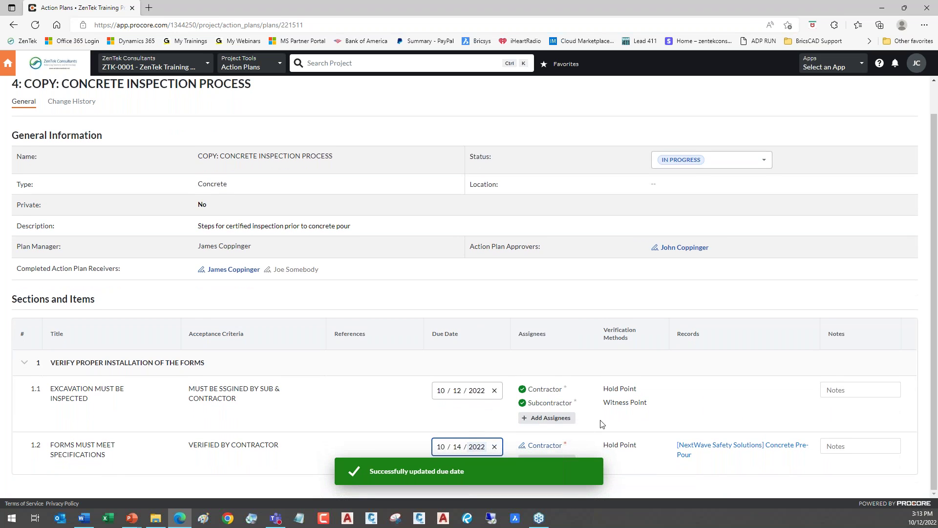
click(551, 447)
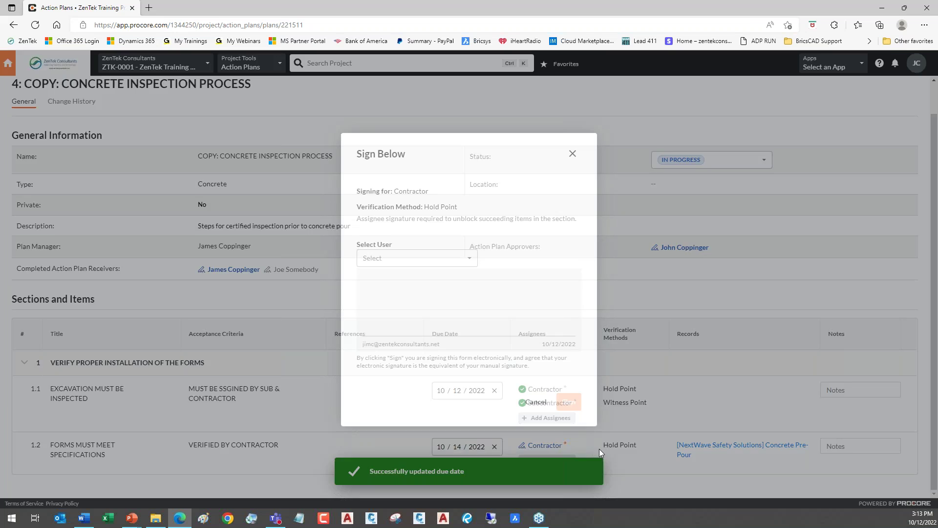
click(405, 267)
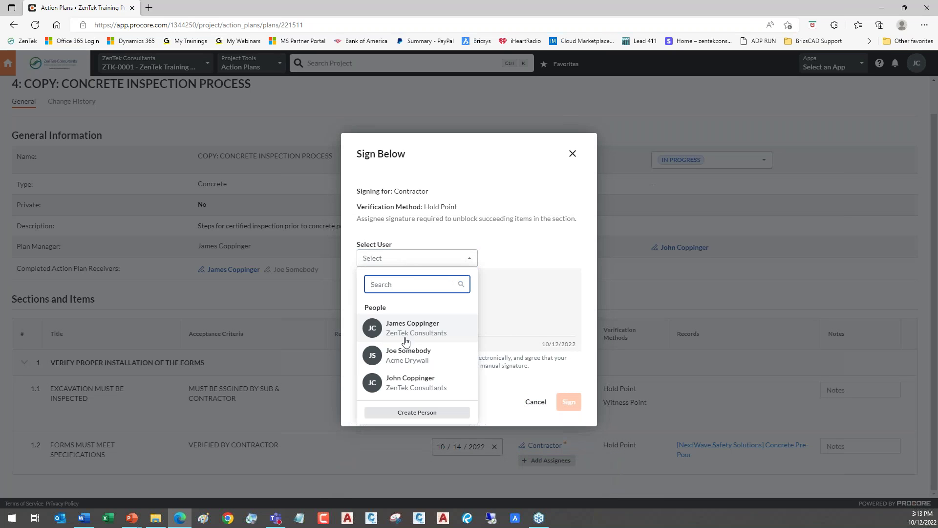
click(397, 326)
mouse_move(406, 336)
mouse_down()
mouse_move(410, 307)
mouse_move(469, 311)
mouse_up()
click(569, 401)
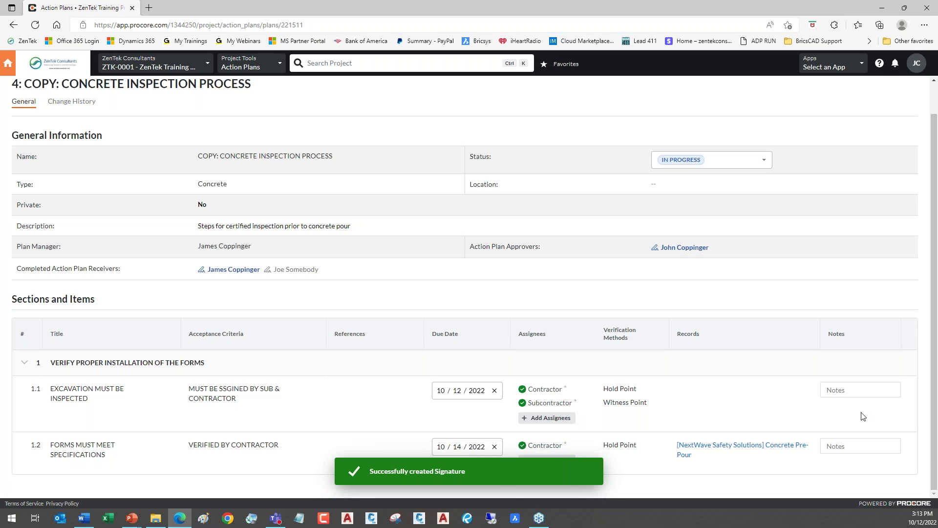
scroll(862, 414, up, 1)
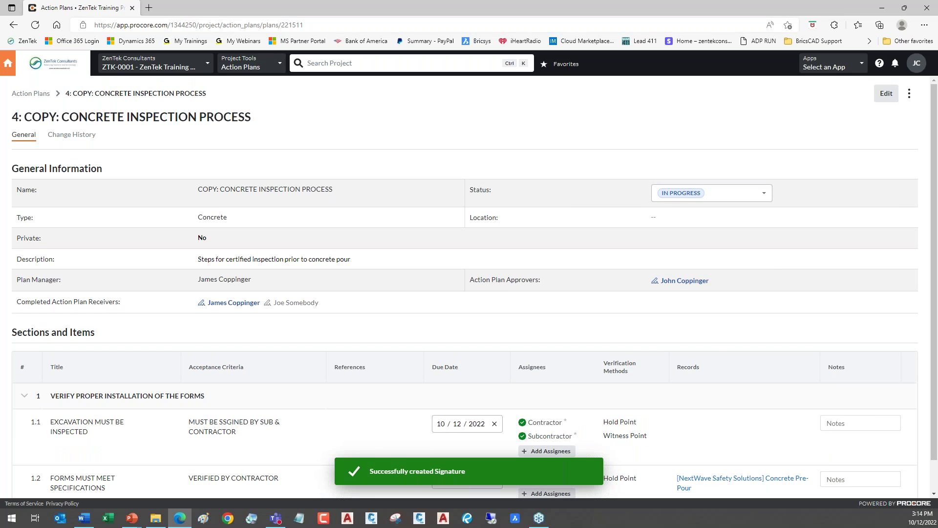
click(43, 93)
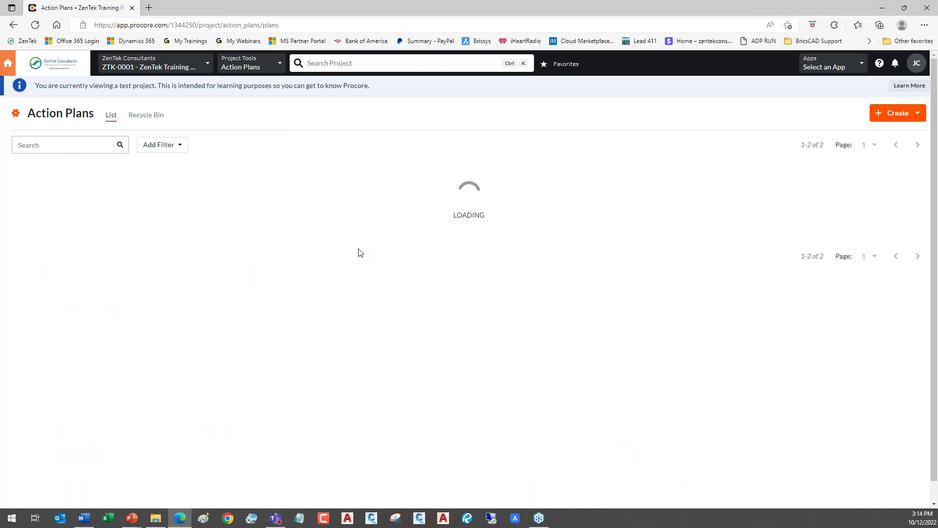